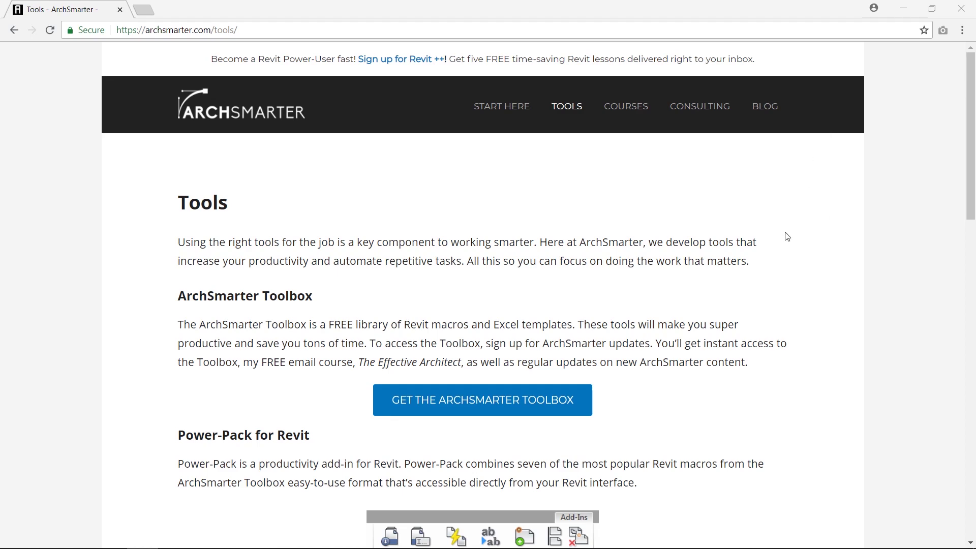
Step: Open the Power-Pack for Revit product page from the ArchSmarter tools page
scroll(786, 237, "down", 7)
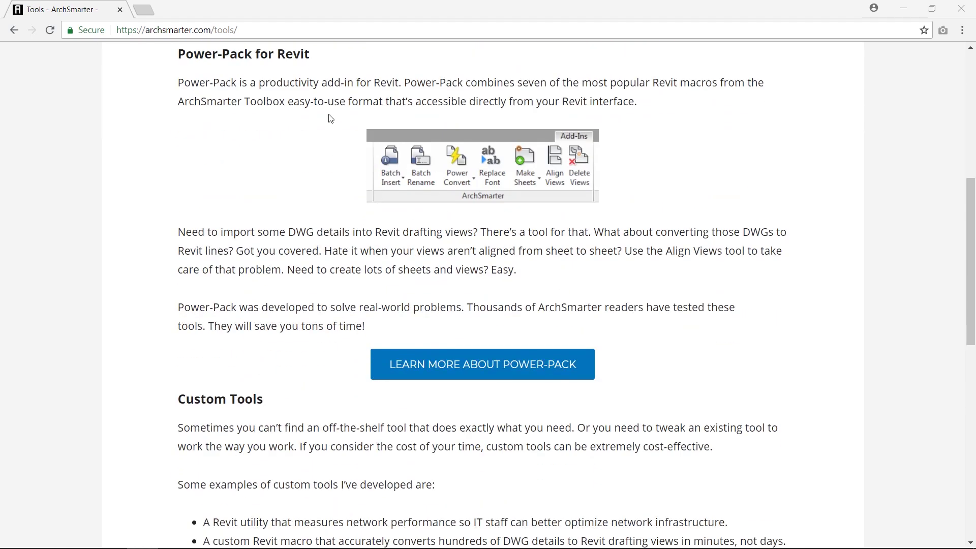
scroll(522, 222, "up", 2)
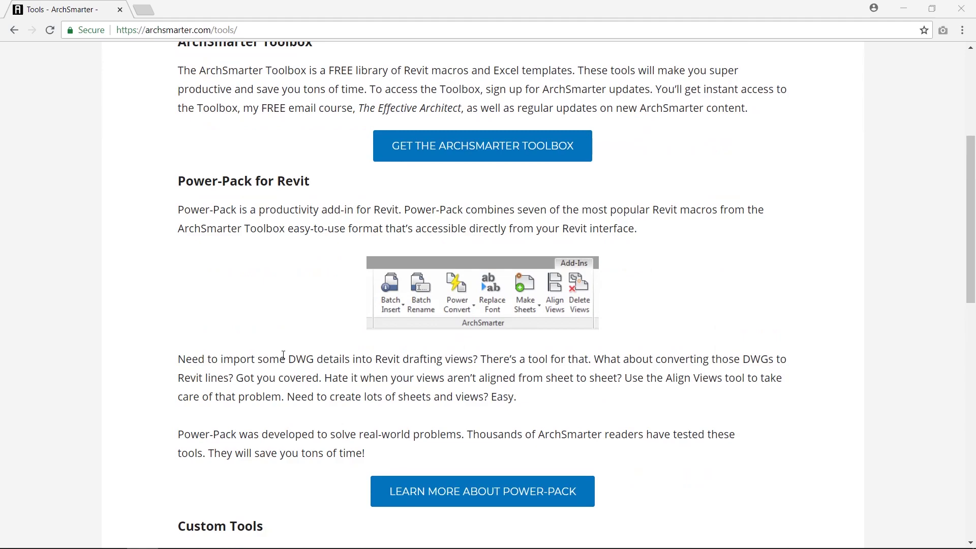
left_click(554, 489)
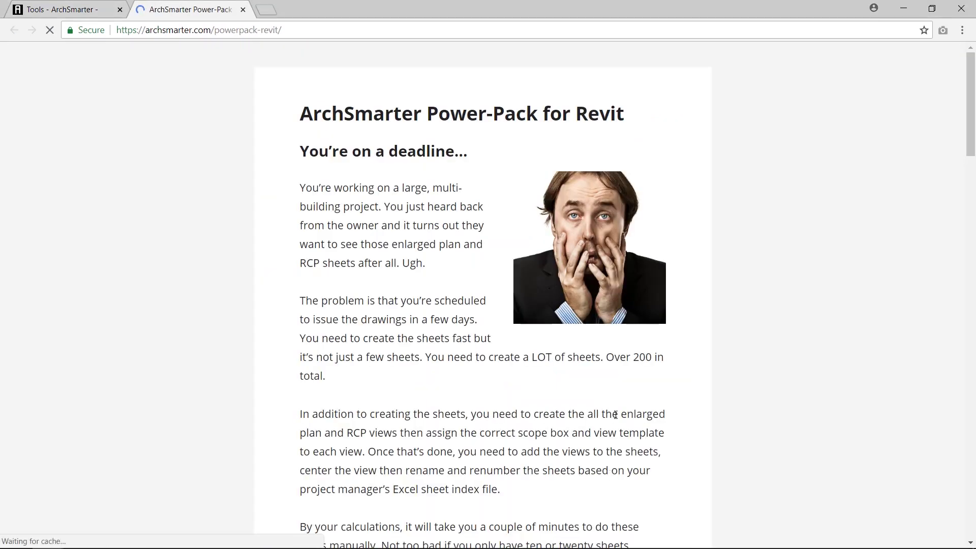
Step: Review the tools included in Power-Pack and order the add-in at a price of $1
scroll(684, 389, "down", 4)
scroll(684, 389, "down", 20)
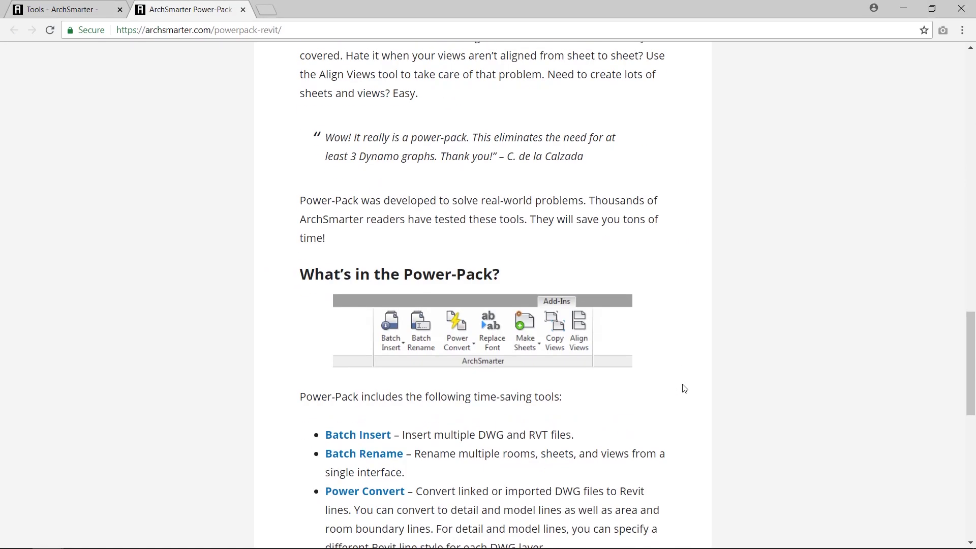
scroll(683, 389, "down", 1)
scroll(684, 389, "up", 3)
scroll(683, 391, "down", 7)
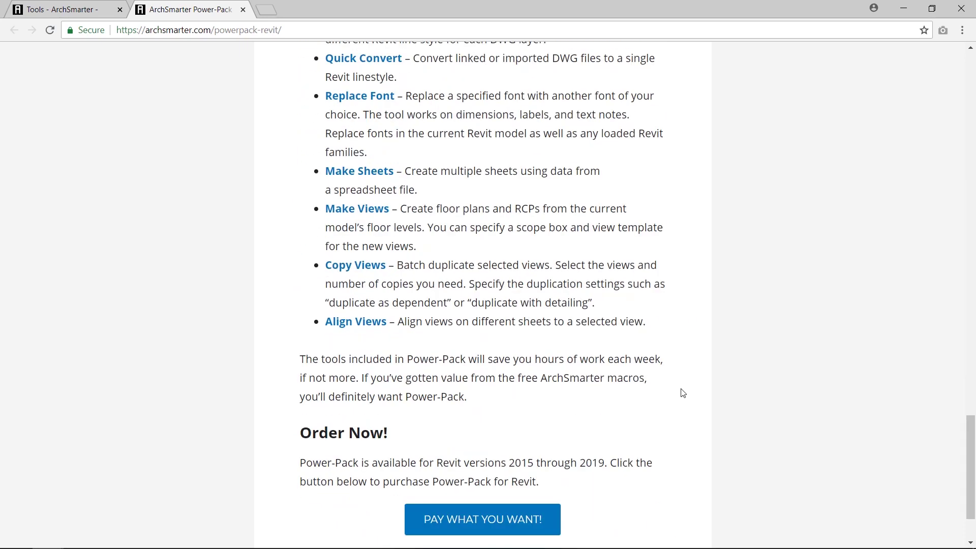
scroll(683, 393, "down", 1)
left_click(414, 428)
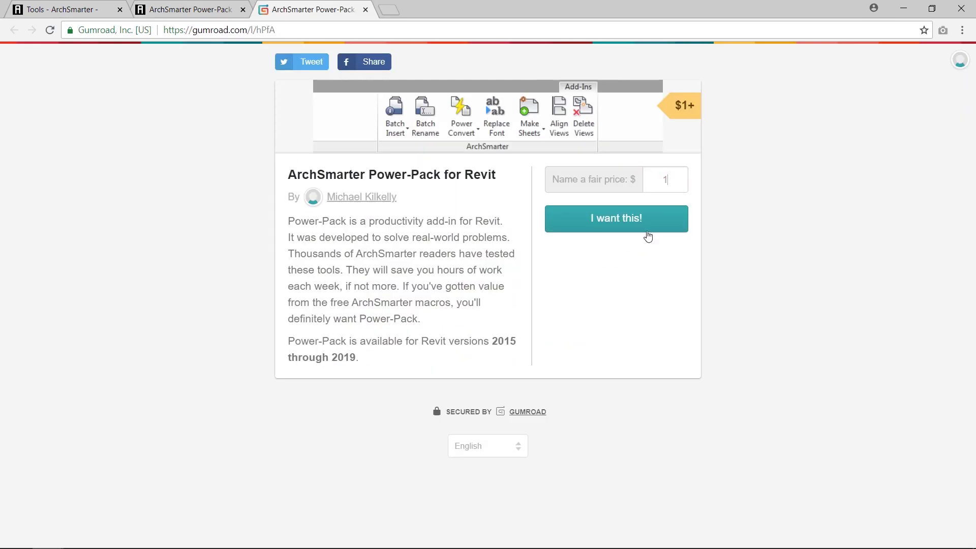
left_click(646, 231)
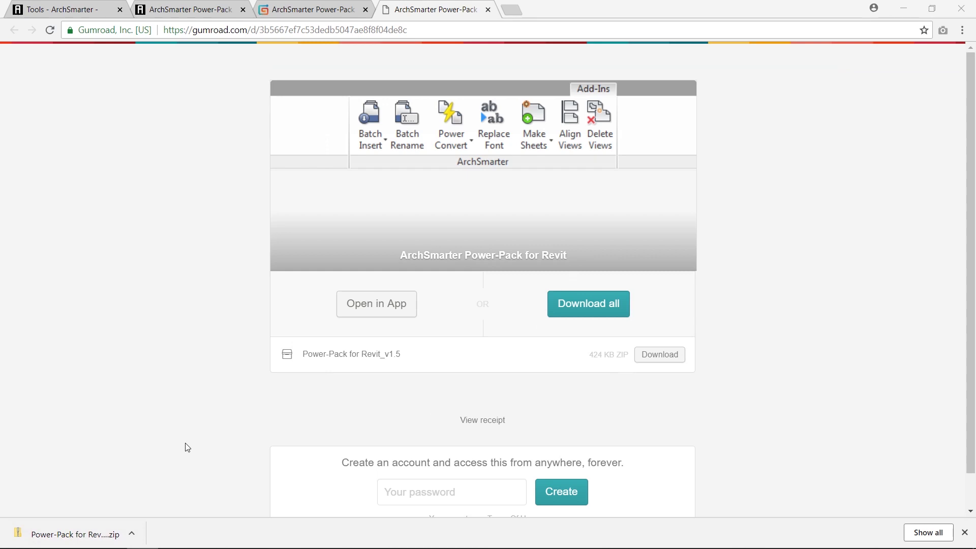
Step: Open the downloaded Power-Pack for Revit_v1.5 archive and launch its v1.5 setup installer
left_click(104, 536)
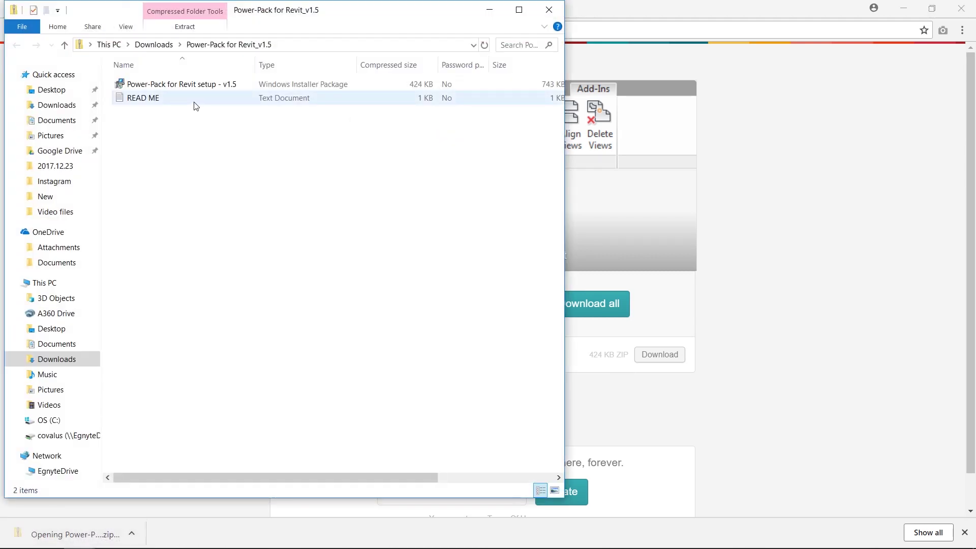
left_click(196, 85)
double_click(195, 85)
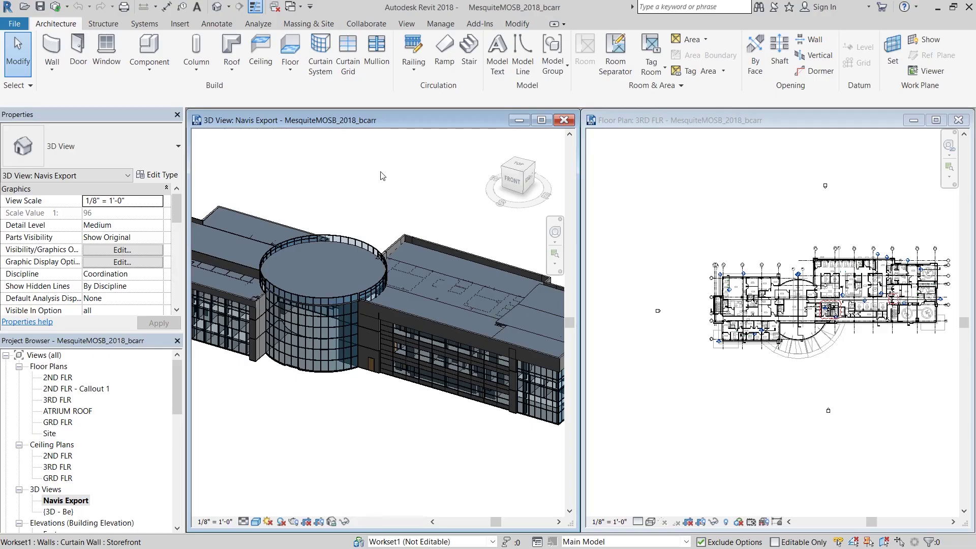
Step: Start the ArchSmarter batch insert of DWG files in Revit and set the insert type to Import
left_click(479, 24)
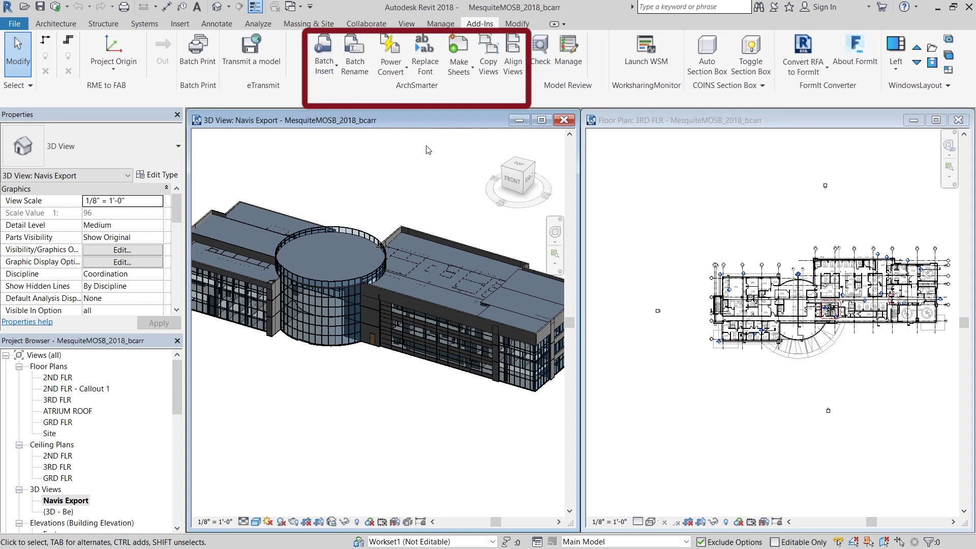
left_click(325, 66)
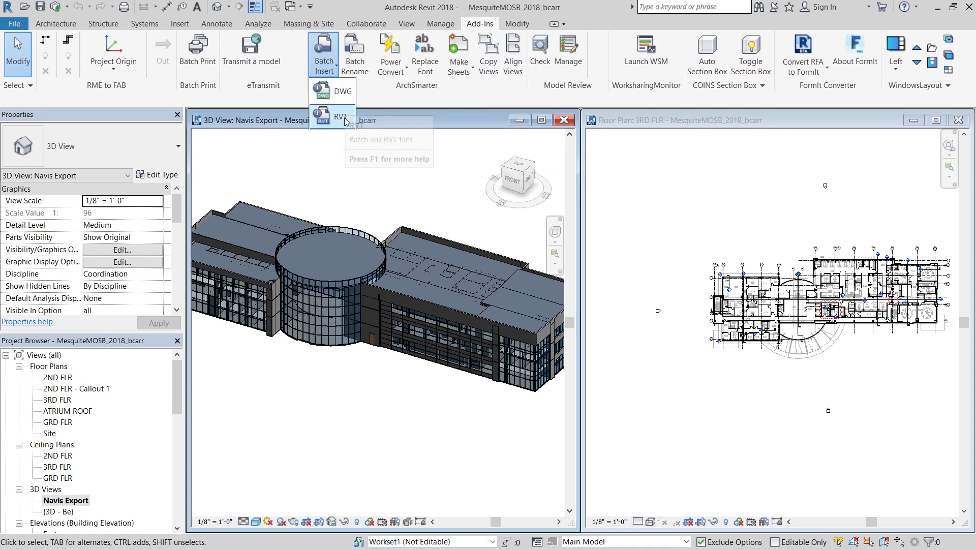
left_click(336, 93)
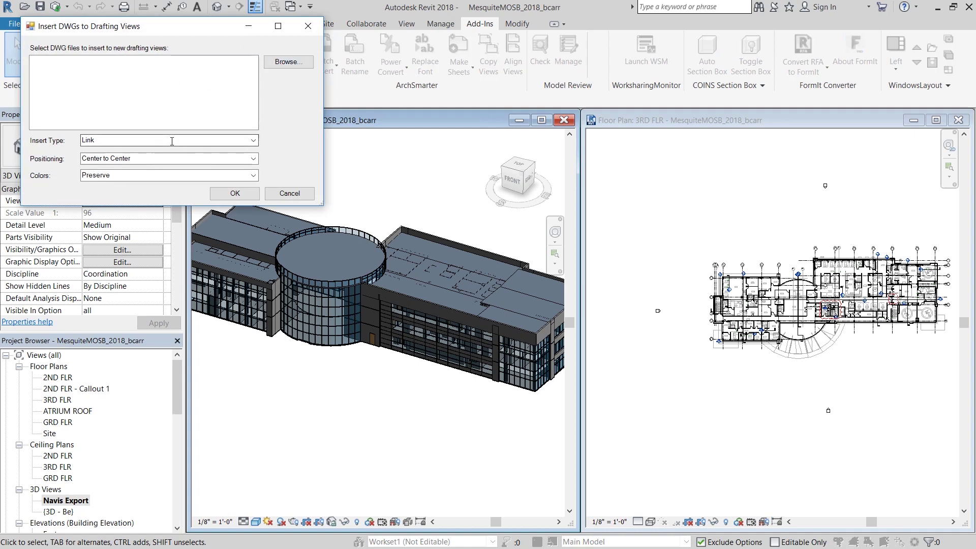
left_click(239, 142)
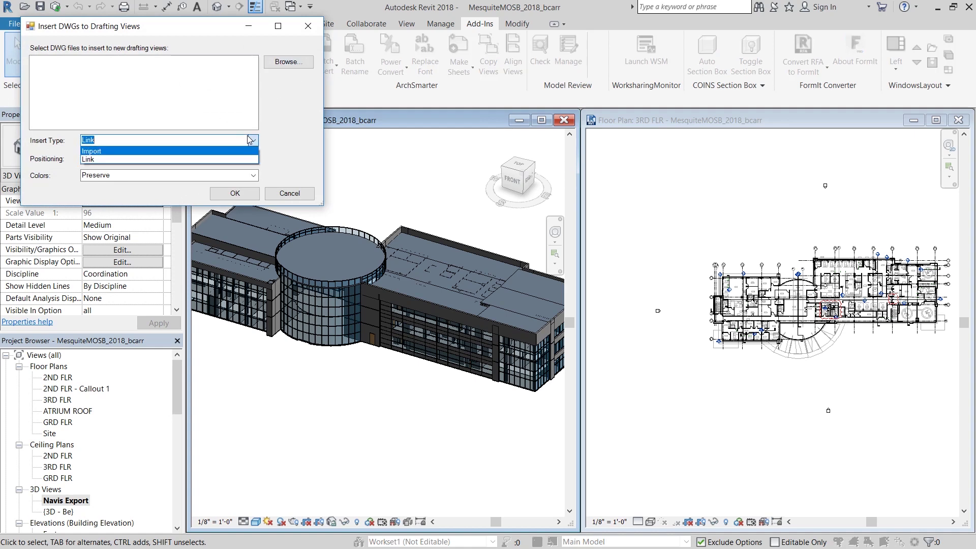
left_click(248, 151)
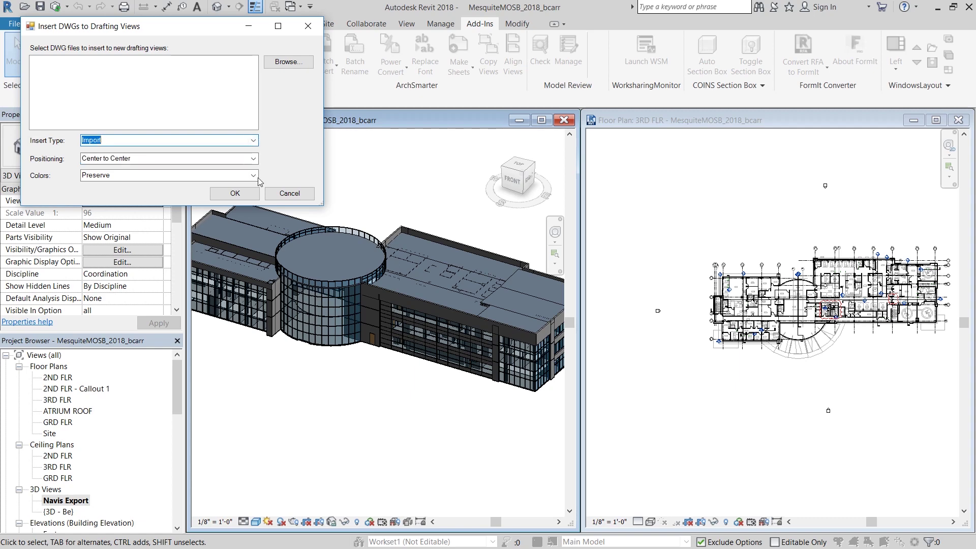
Step: Batch insert door details1, door details2 and door details3 from the Video files folder into new drafting views
left_click(295, 60)
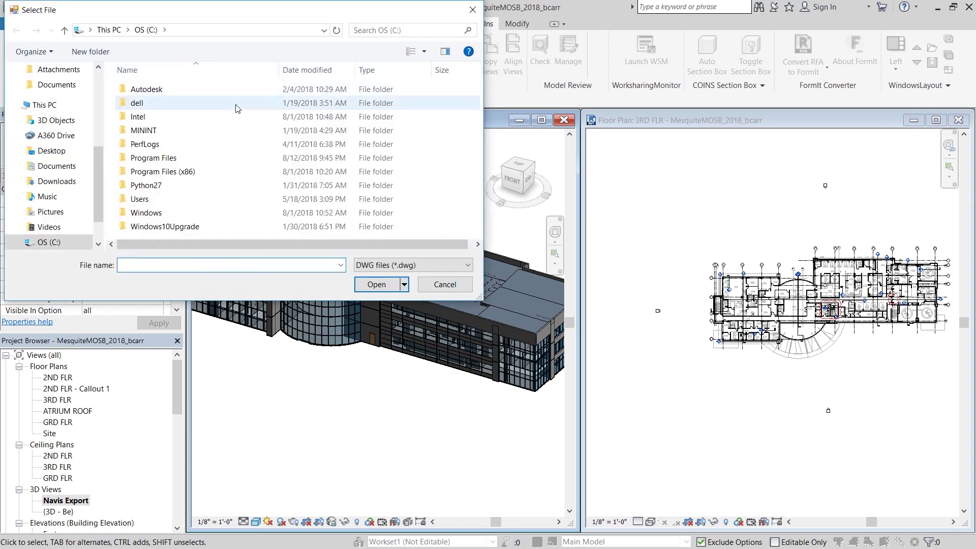
key("Return")
left_click(201, 91)
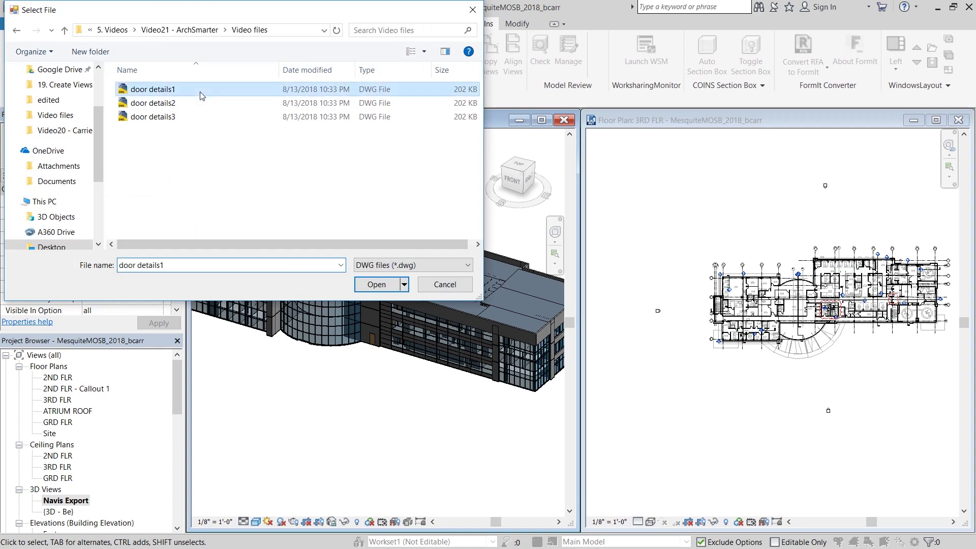
left_click(177, 117, "shift")
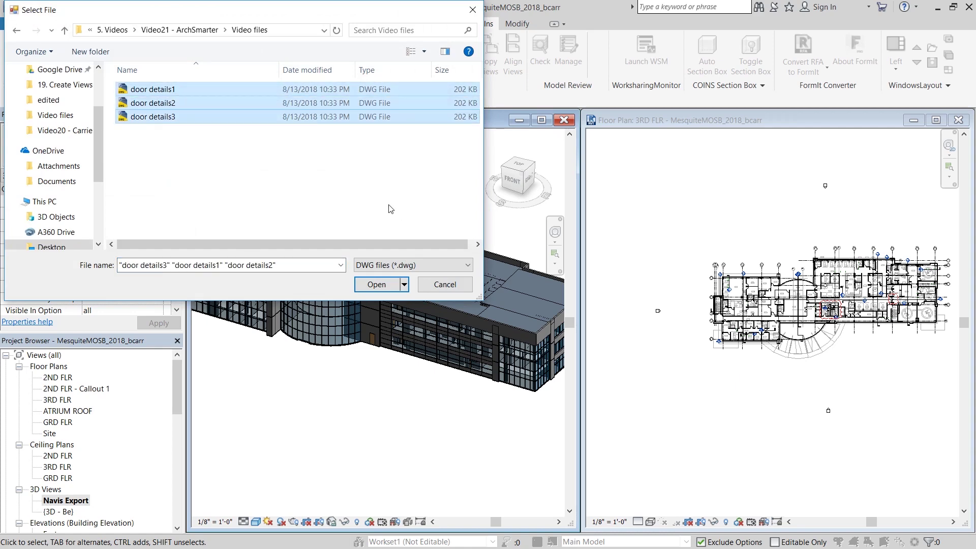
left_click(377, 284)
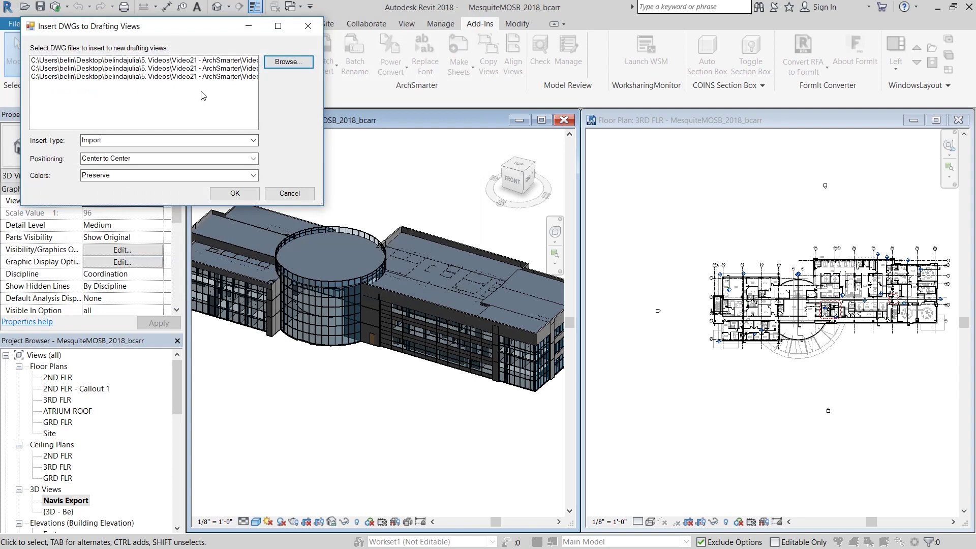
left_click(234, 193)
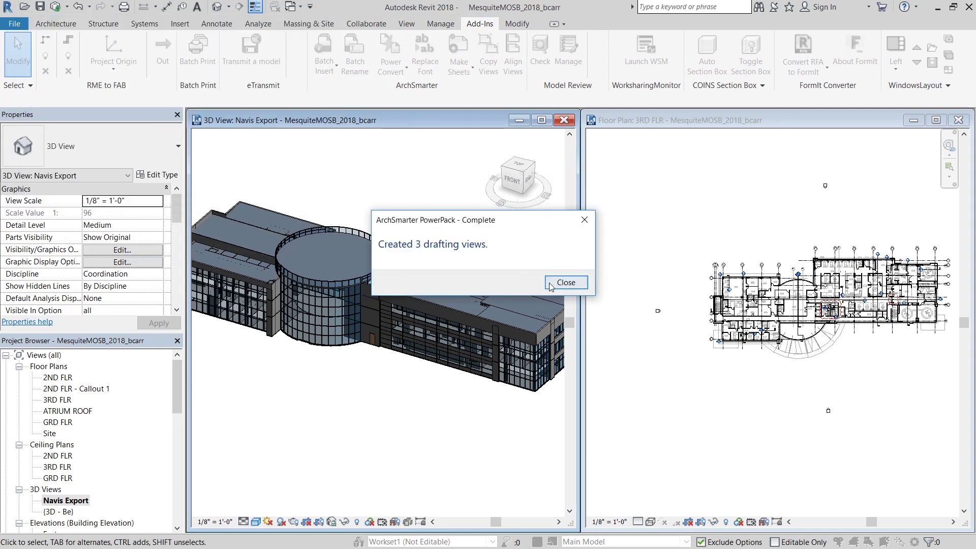
left_click(565, 282)
Step: Inspect the imported detail in the door details1 drafting view and close that view
double_click(65, 432)
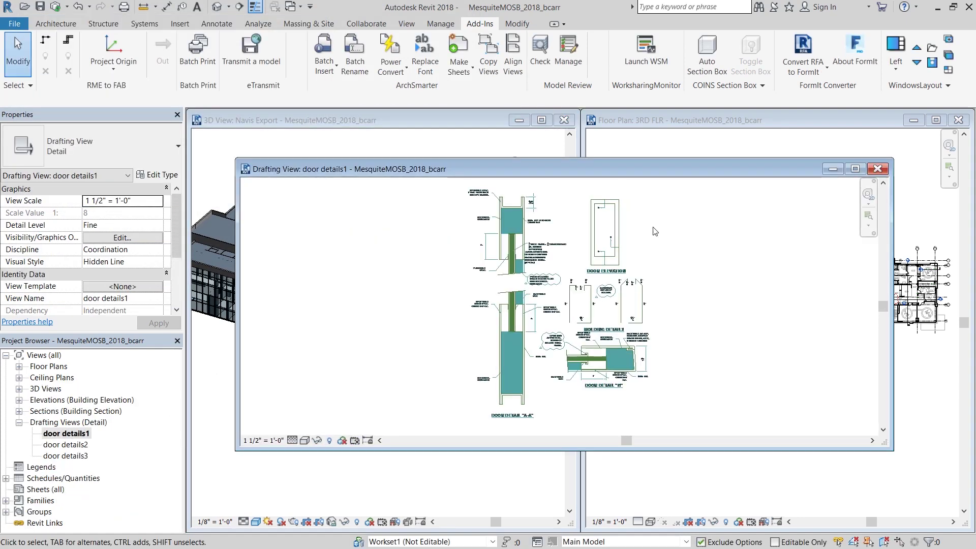
scroll(551, 198, "up", 4)
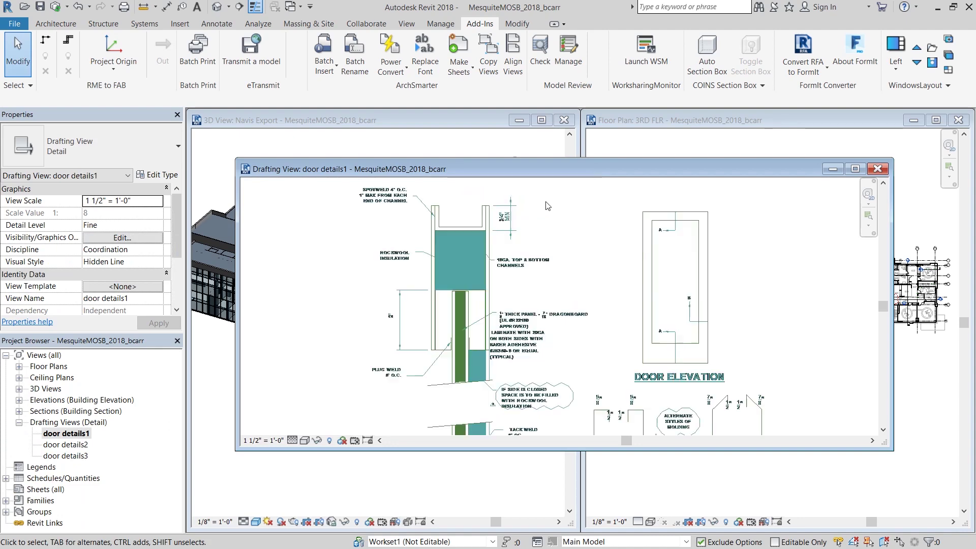
scroll(516, 245, "down", 4)
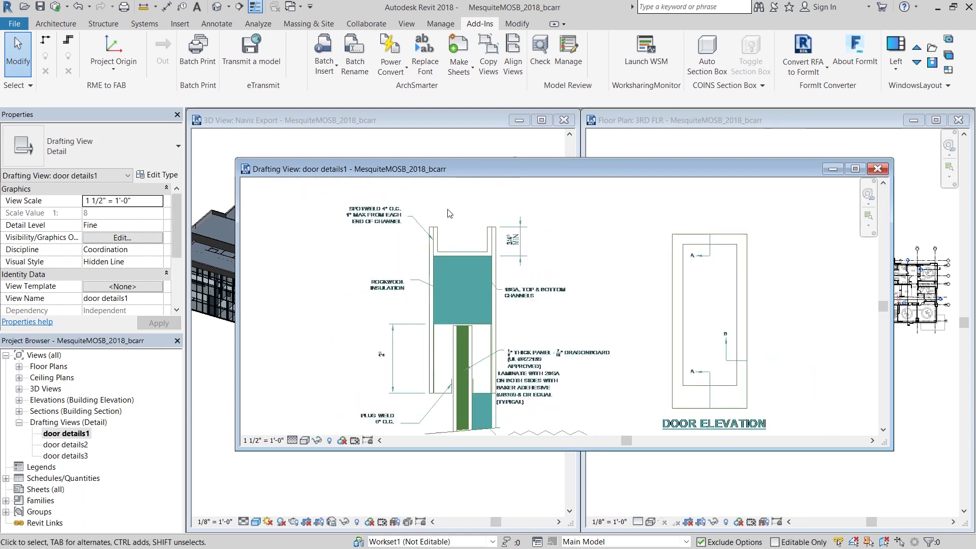
left_click(461, 255)
key("ctrl+F4")
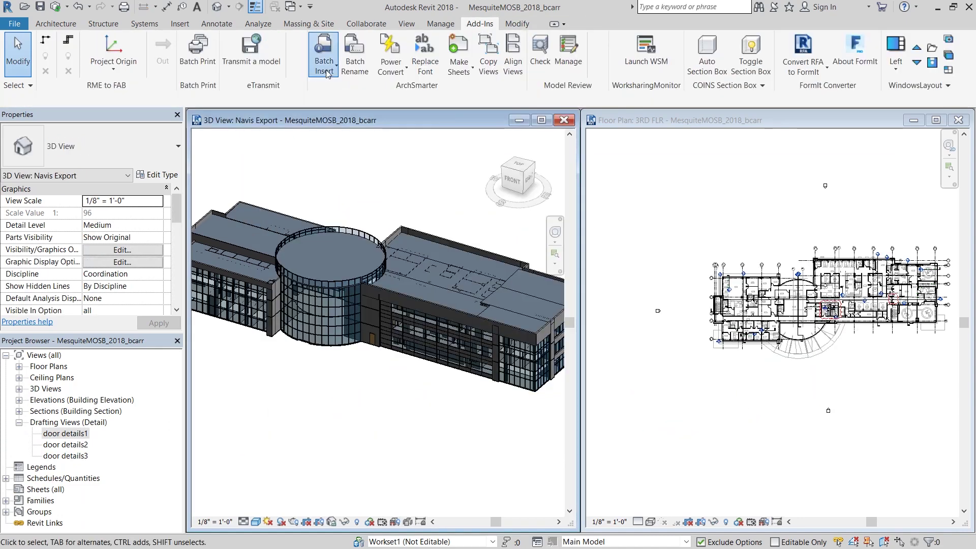
Step: Open the ArchSmarter batch link tool for RVT files
left_click(324, 65)
left_click(337, 117)
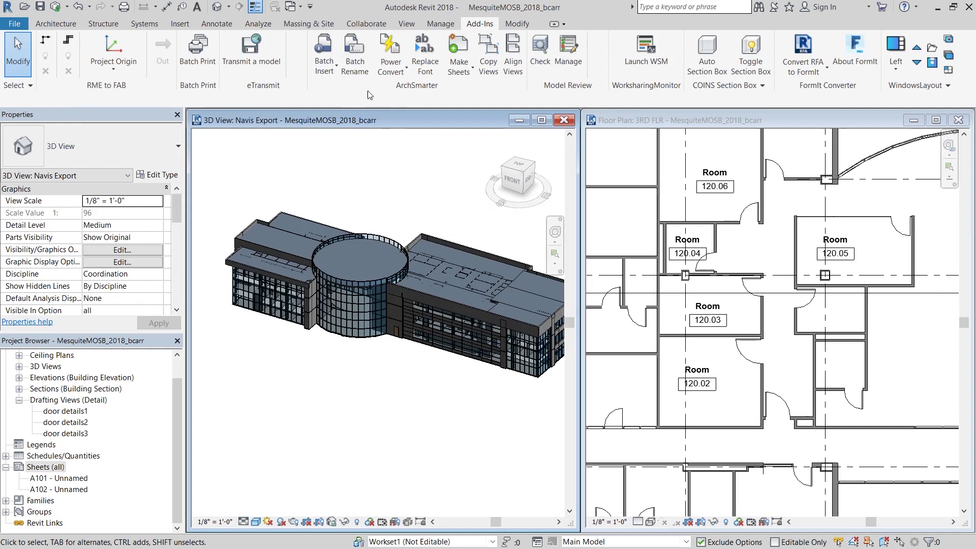
Step: Activate the 3RD FLR floor plan and batch rename the room names, replacing "Room" with "Lab"
key("ctrl+Tab")
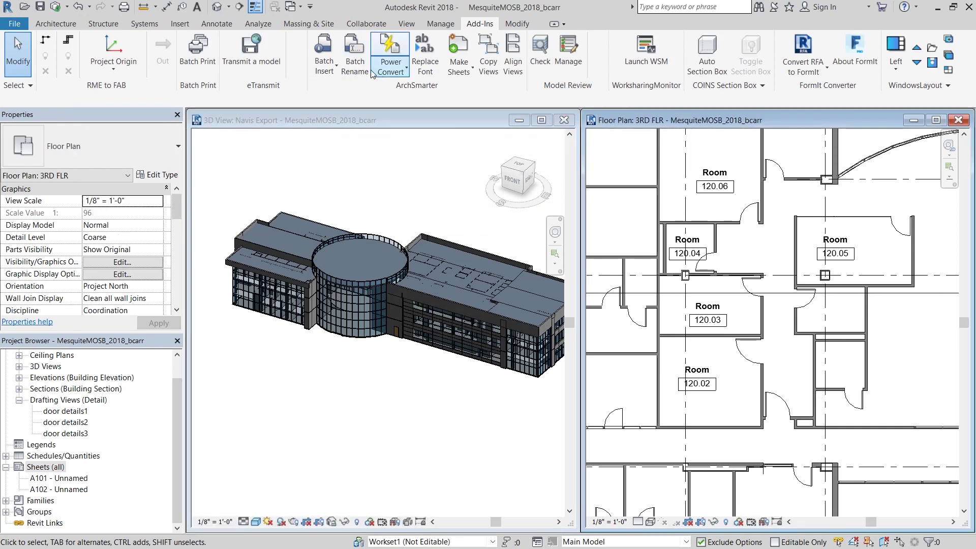
left_click(354, 58)
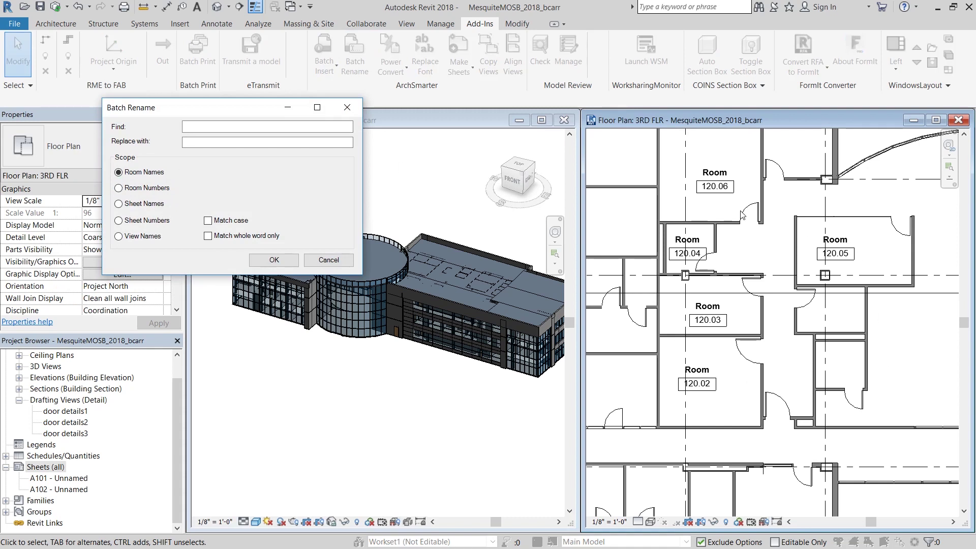
left_click(239, 127)
type("R")
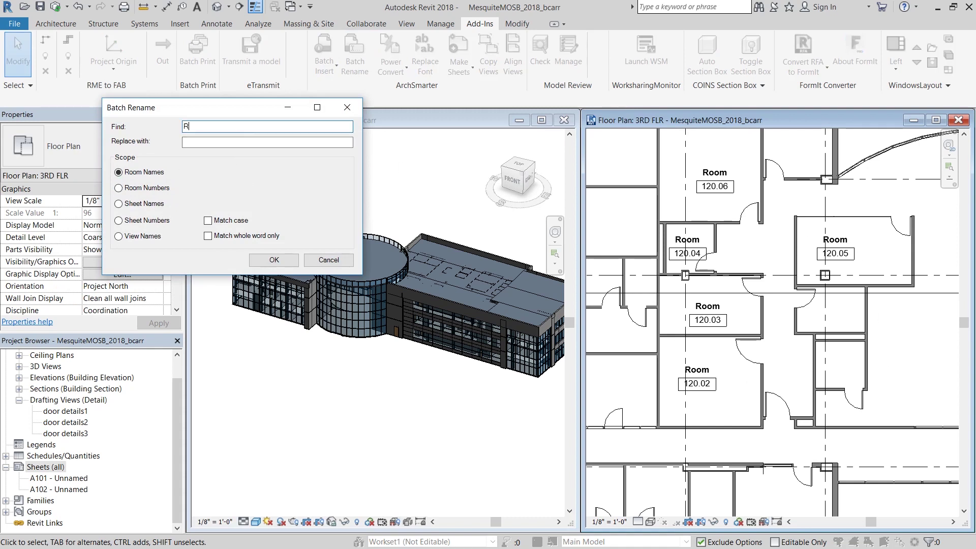
type("oom")
key("Tab")
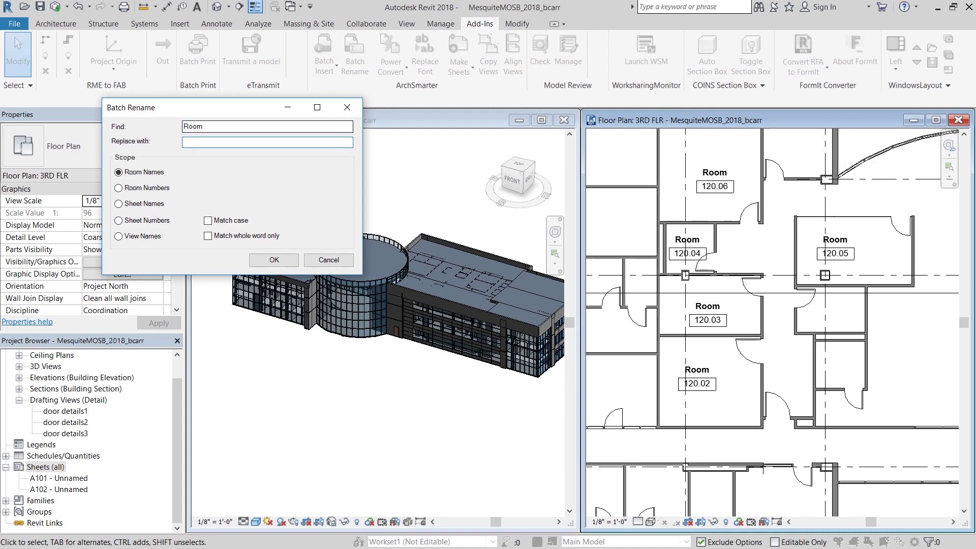
type("Lab")
left_click(274, 260)
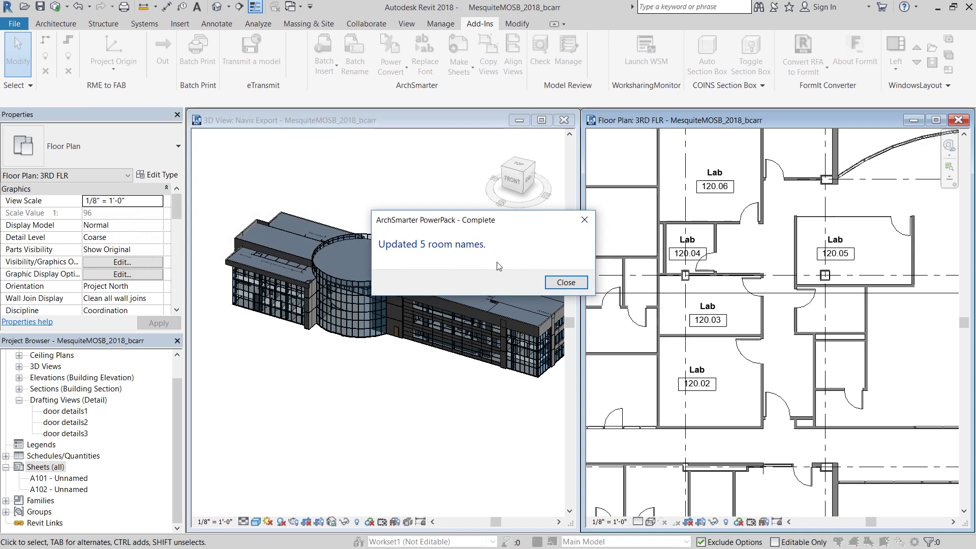
left_click(566, 282)
Step: Batch rename the room numbers to change the 120 series to the 130 series
left_click(355, 56)
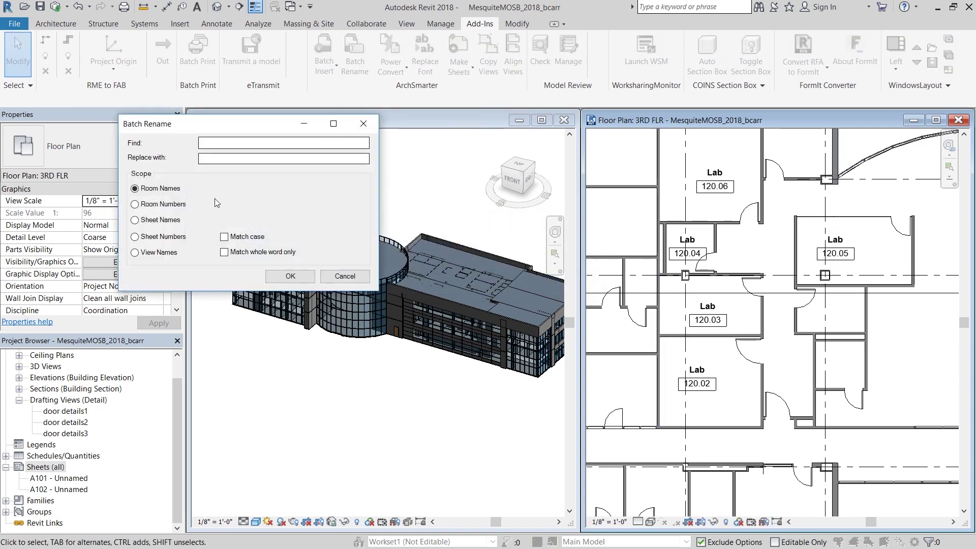
left_click(216, 142)
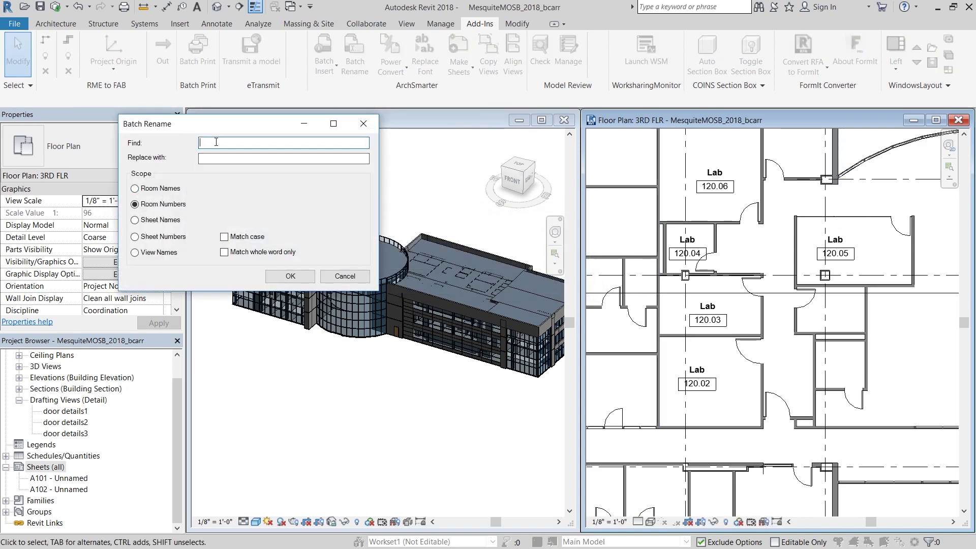
left_click(255, 159)
left_click(292, 277)
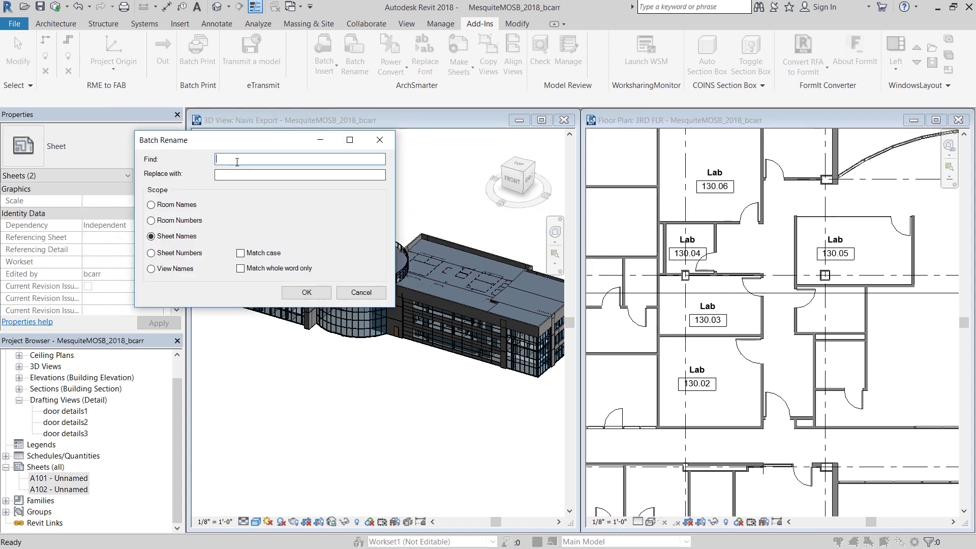
Step: Batch rename sheets A101 and A102, replacing "Unnamed" with "Floor Plans" in the sheet names
type("Un")
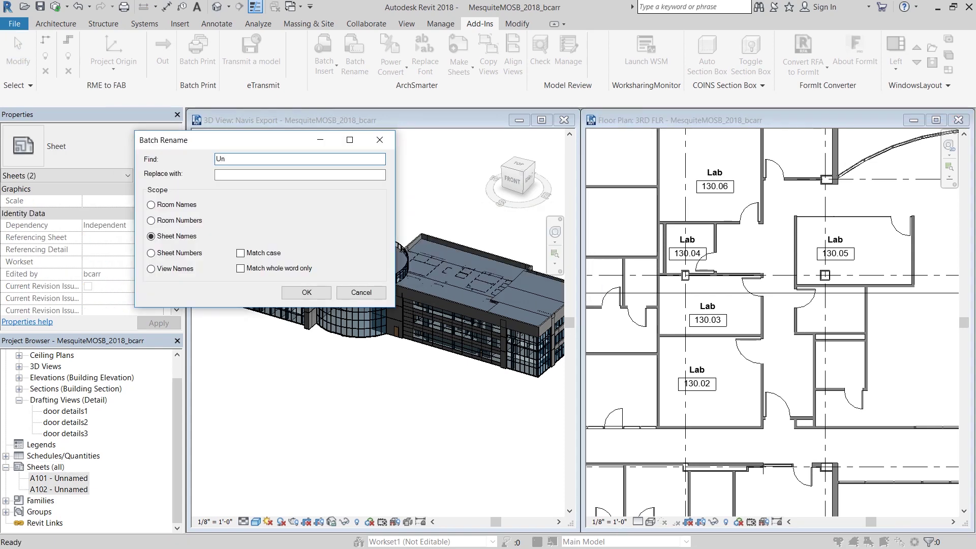
type("named")
key("Tab")
type("Floor Plans")
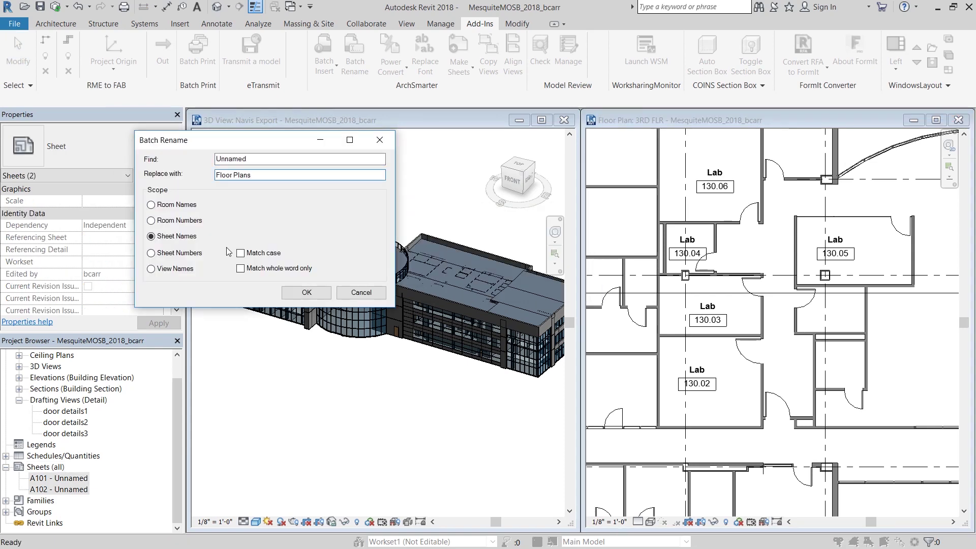
left_click(313, 291)
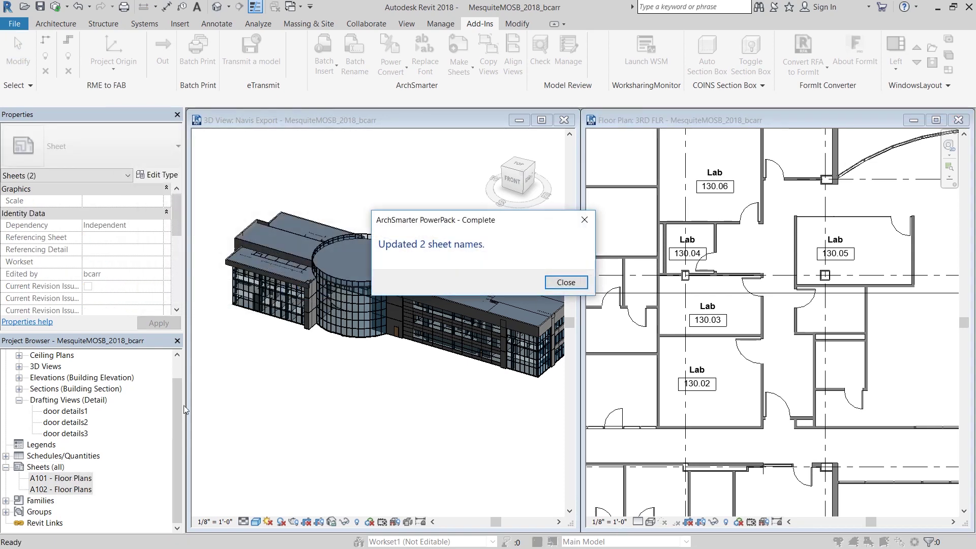
Step: Batch rename the sheet numbers of the two floor plan sheets, replacing "A" with "E"
left_click(564, 282)
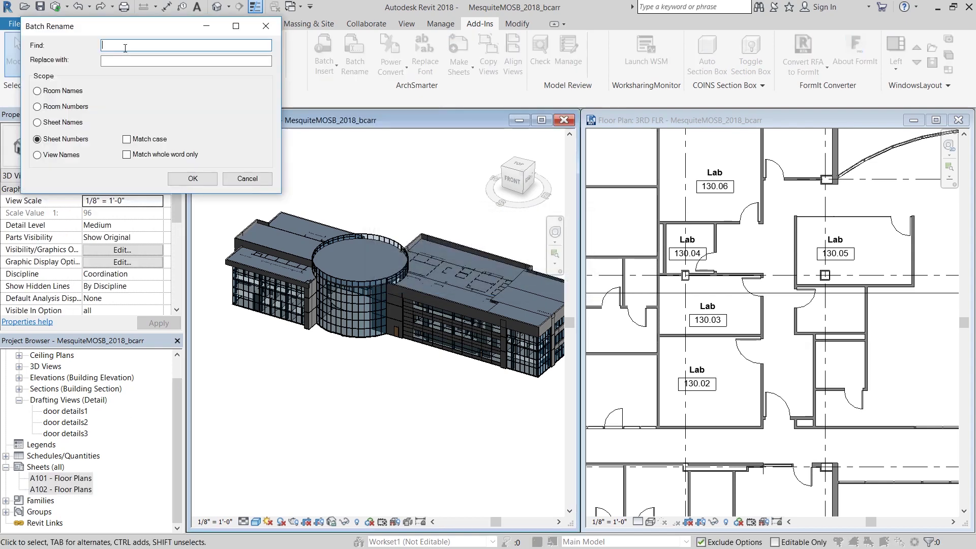
type("A")
key("Tab")
type("E")
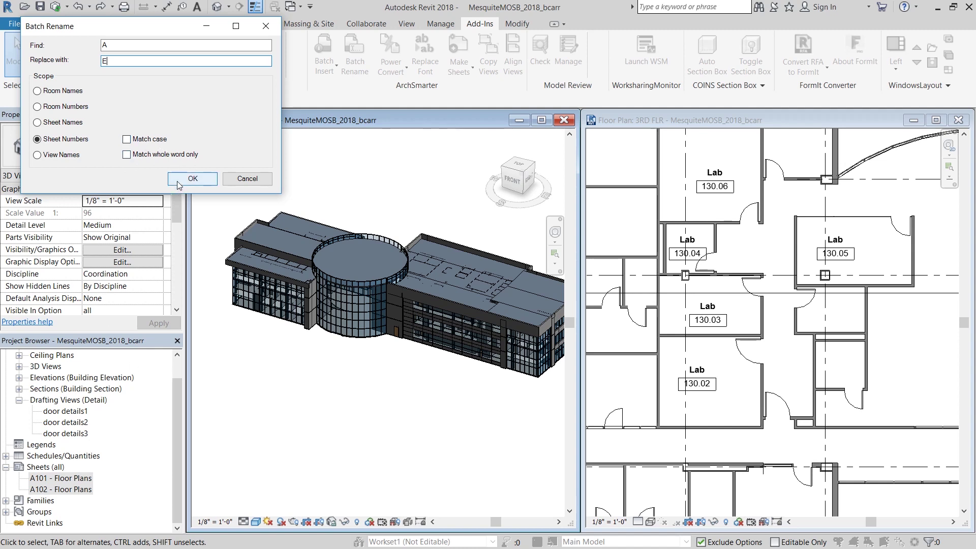
left_click(193, 179)
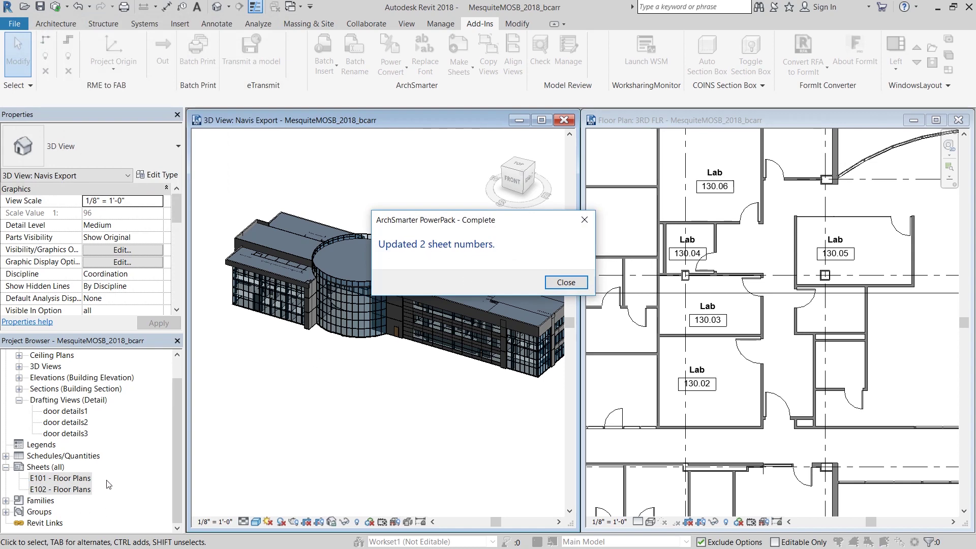
left_click(565, 282)
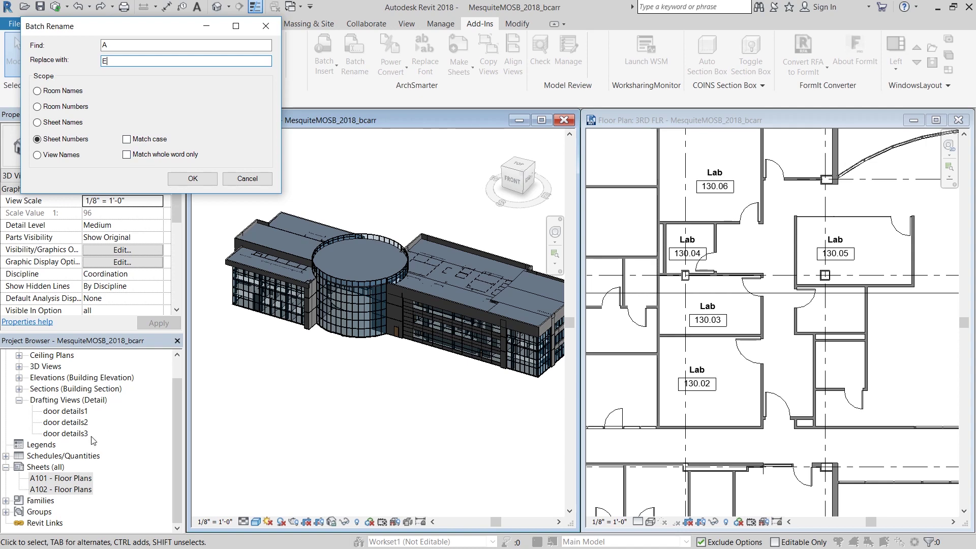
key("Return")
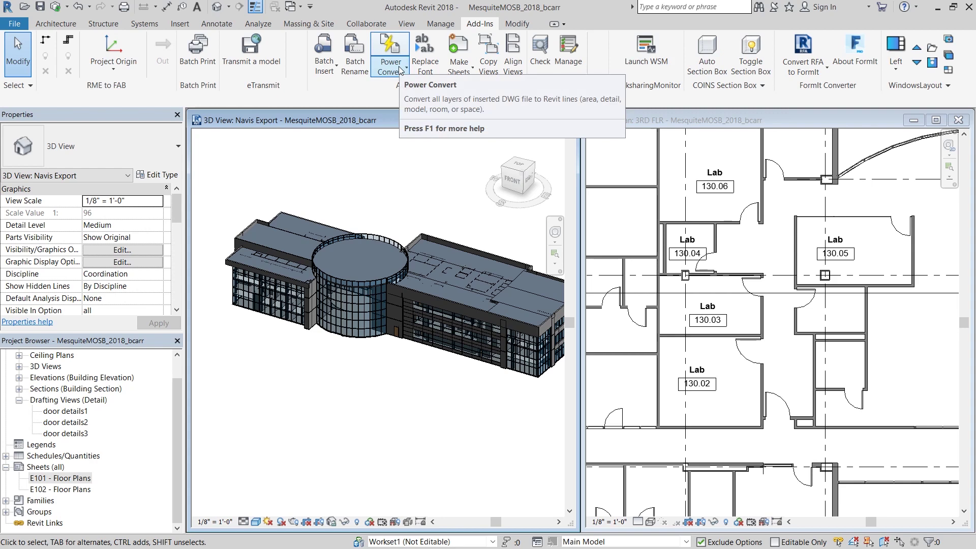
Step: Open the door details1 drafting view and choose its DWG for Power Convert with the Detail Lines type
double_click(65, 410)
left_click(406, 67)
left_click(414, 98)
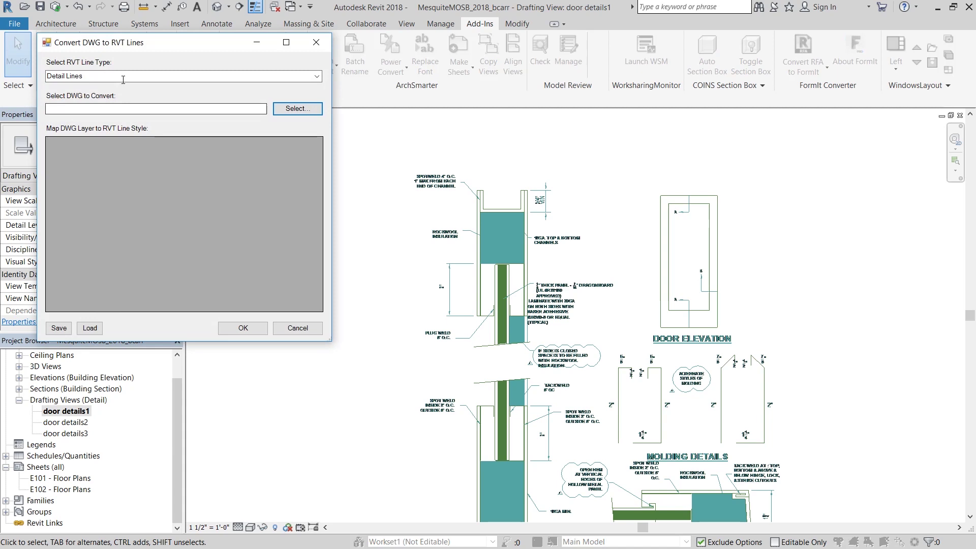
left_click(316, 76)
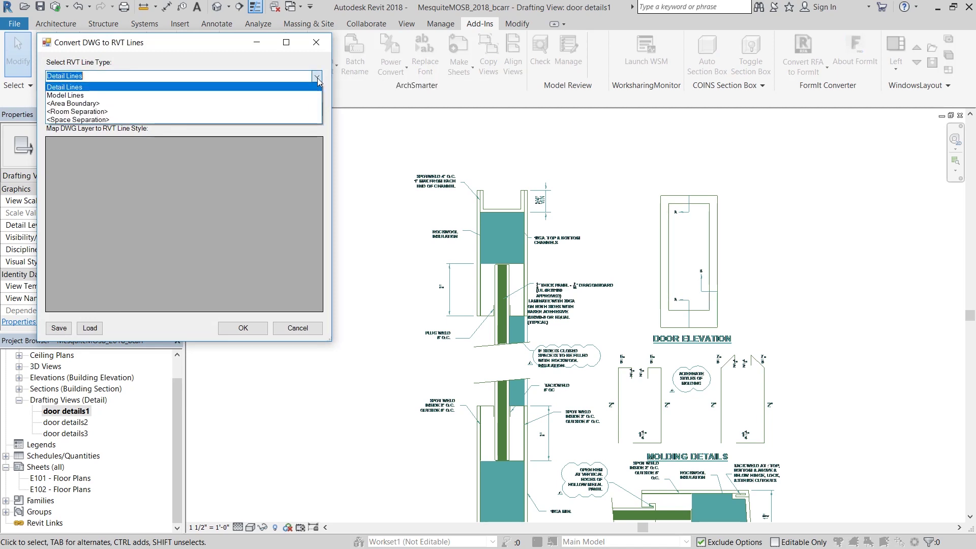
left_click(317, 78)
left_click(292, 108)
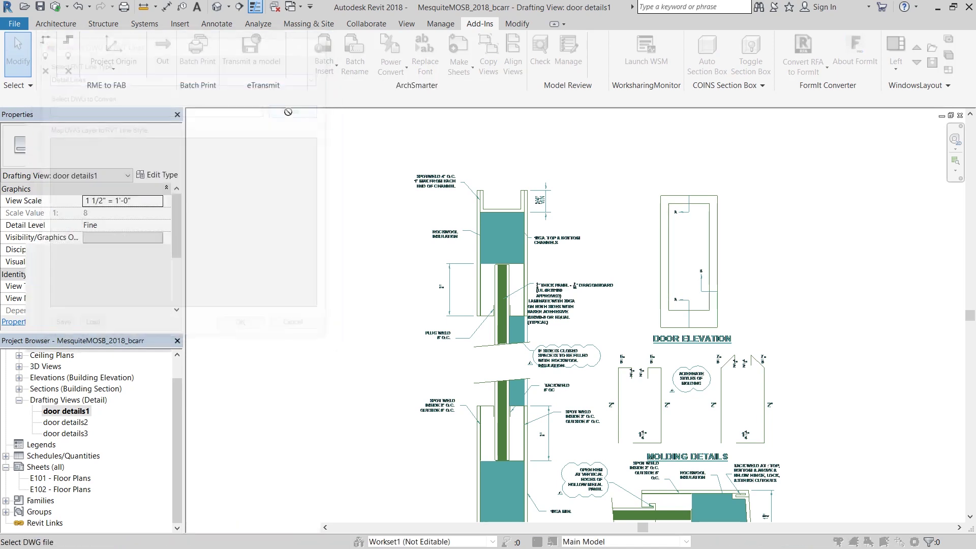
left_click(496, 282)
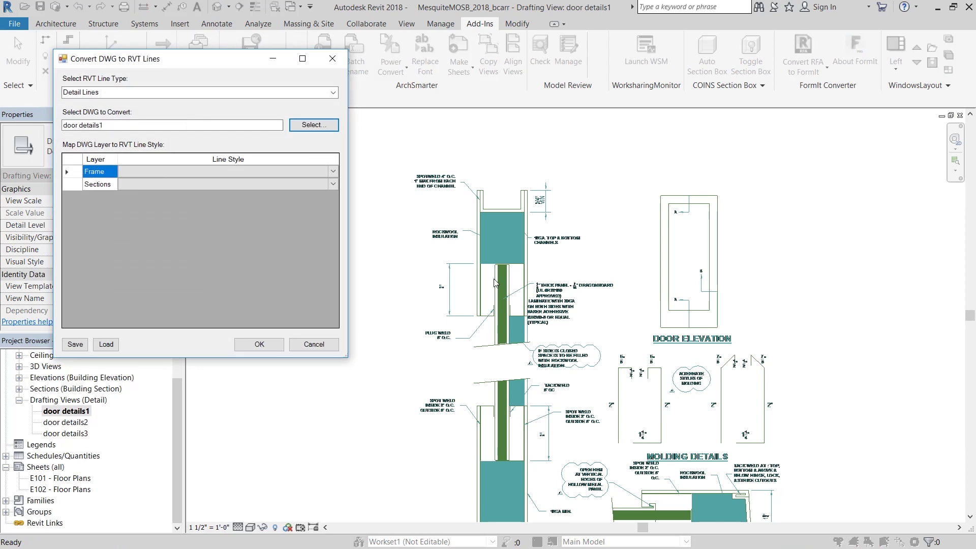
Step: Map the Frame and Sections layers to the Thin Lines style and convert the DWG to detail lines
left_click(220, 170)
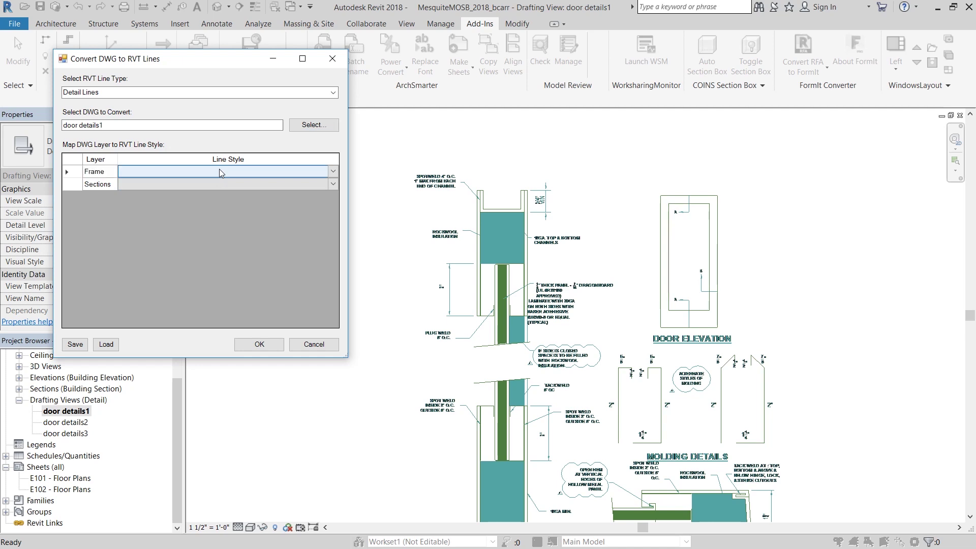
left_click(332, 172)
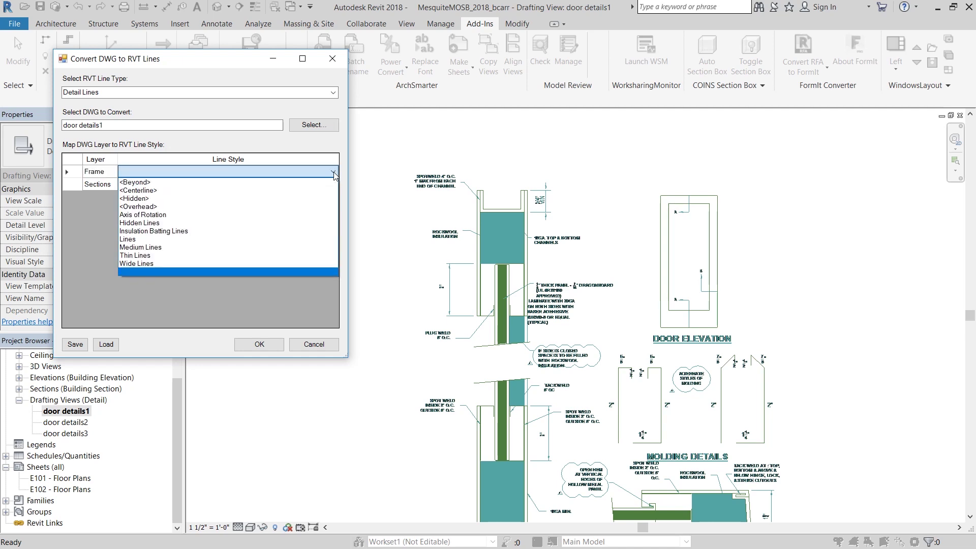
left_click(136, 255)
left_click(291, 187)
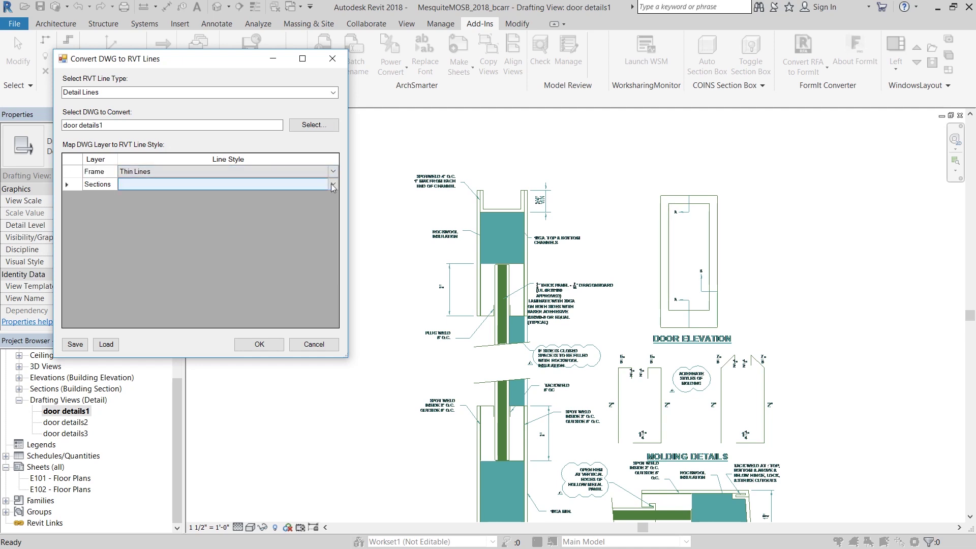
left_click(292, 187)
left_click(170, 275)
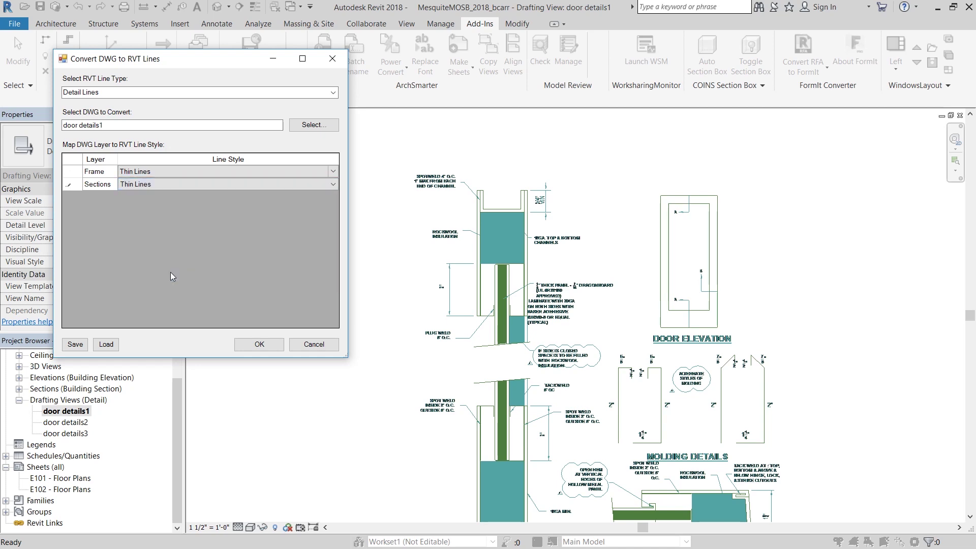
left_click(258, 343)
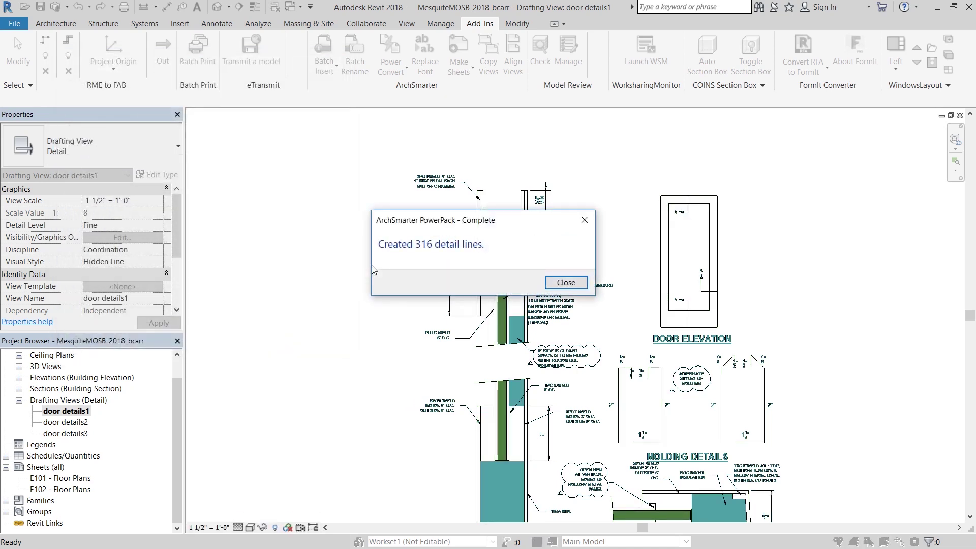
left_click(564, 282)
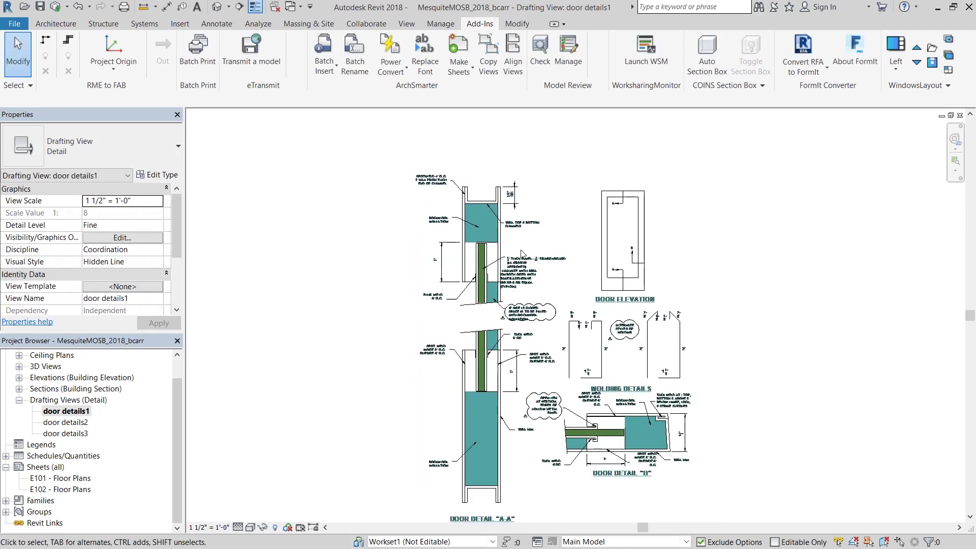
Step: Delete the imported door details1 DWG from the drafting view, keeping the detail lines converted by layer
scroll(523, 252, "up", 5)
left_click(483, 219)
key("Delete")
scroll(364, 129, "down", 2)
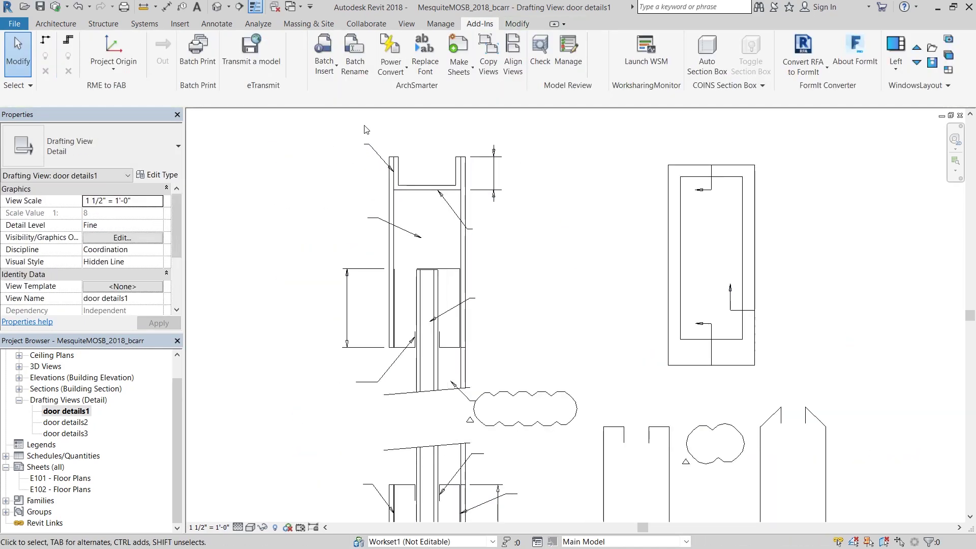
scroll(451, 152, "down", 4)
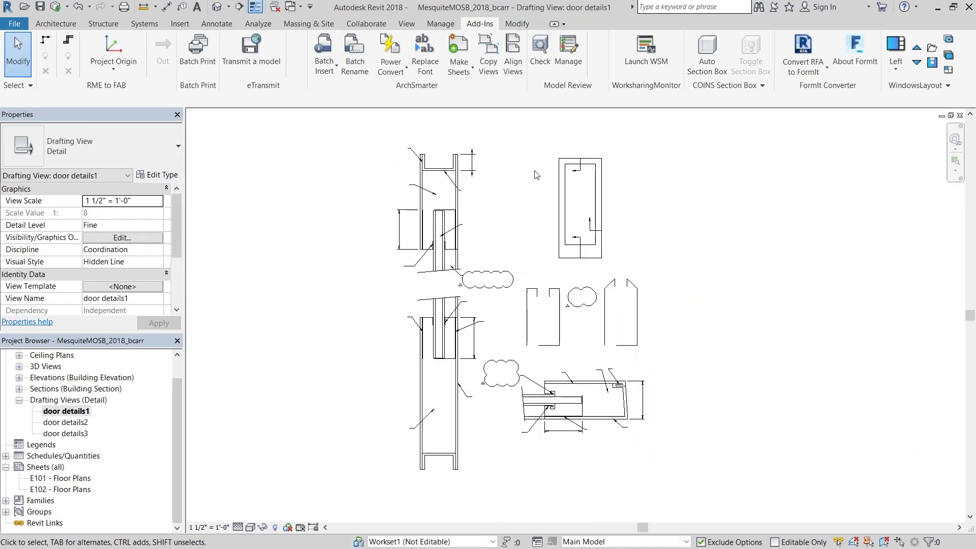
scroll(462, 371, "up", 1)
left_click(537, 310)
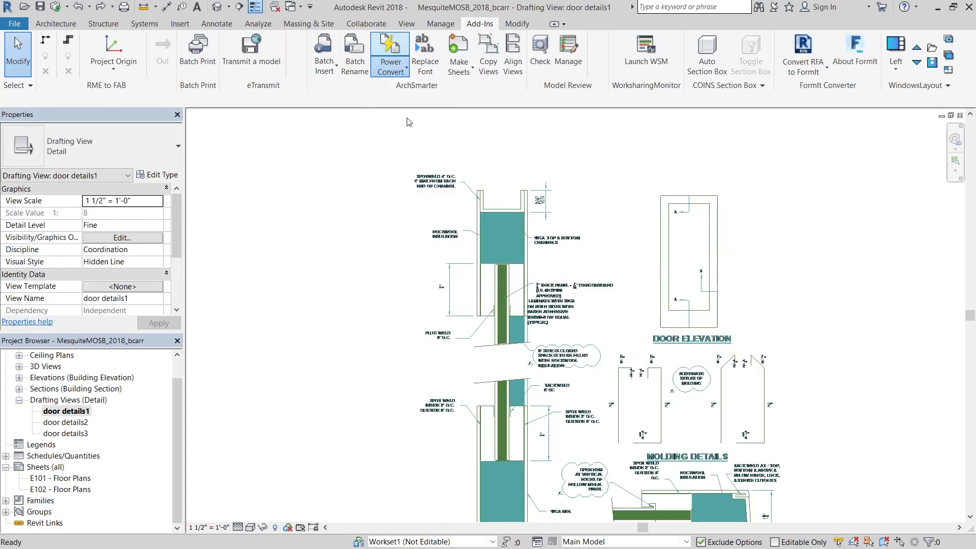
Step: Quick Convert the door details1 DWG to detail lines using the Thin Lines style
left_click(390, 53)
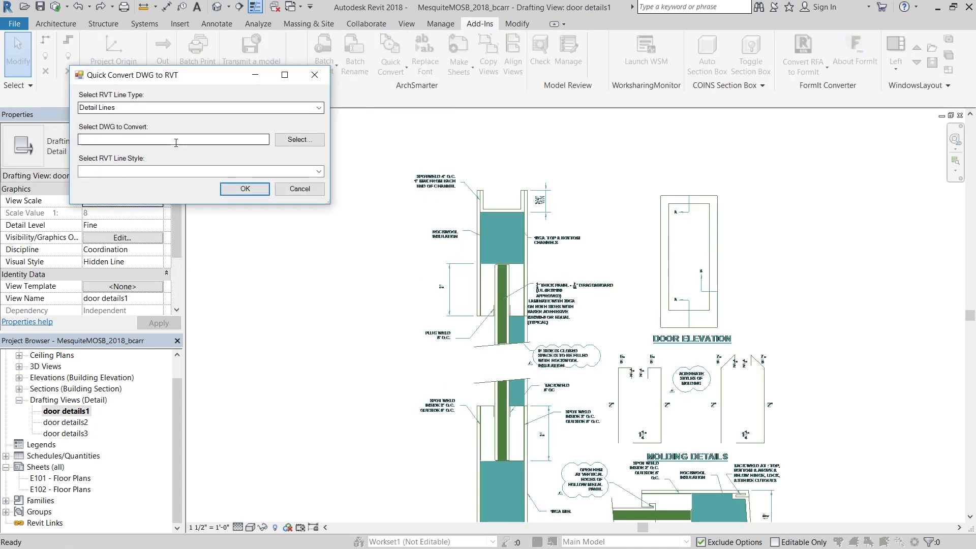
left_click(299, 189)
left_click(508, 236)
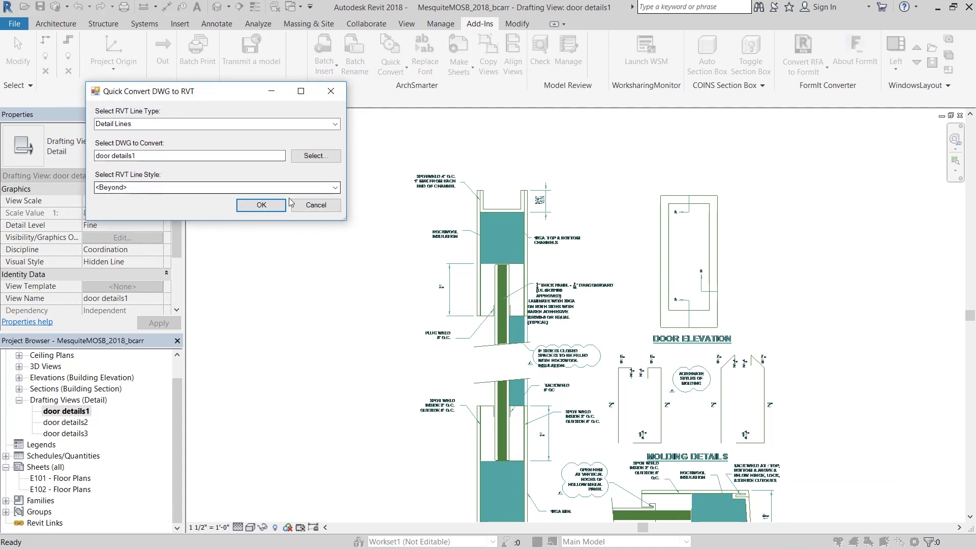
left_click(158, 188)
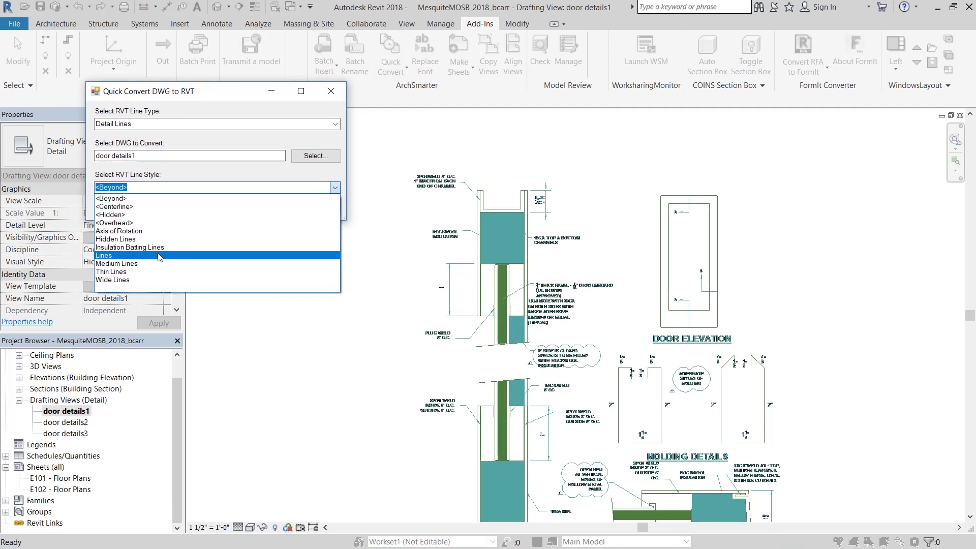
left_click(156, 272)
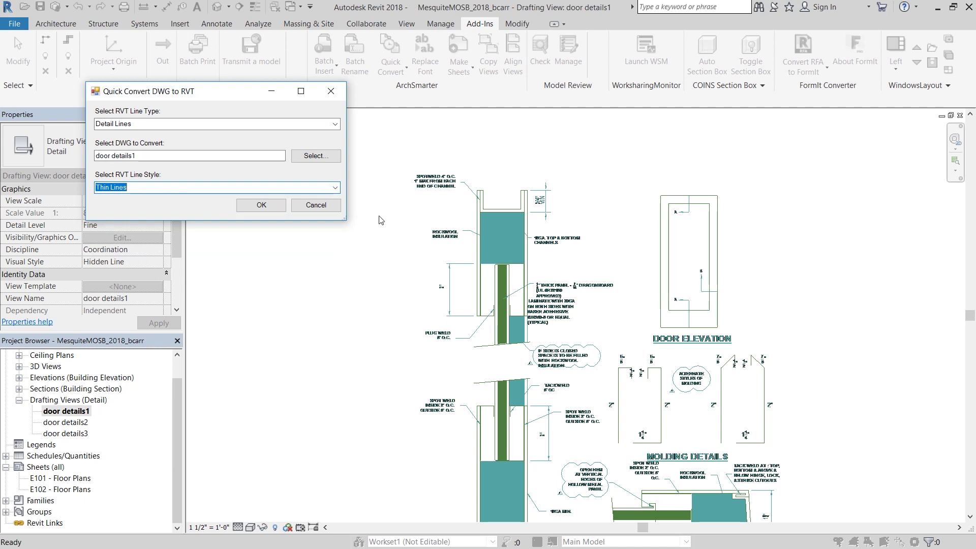
left_click(261, 206)
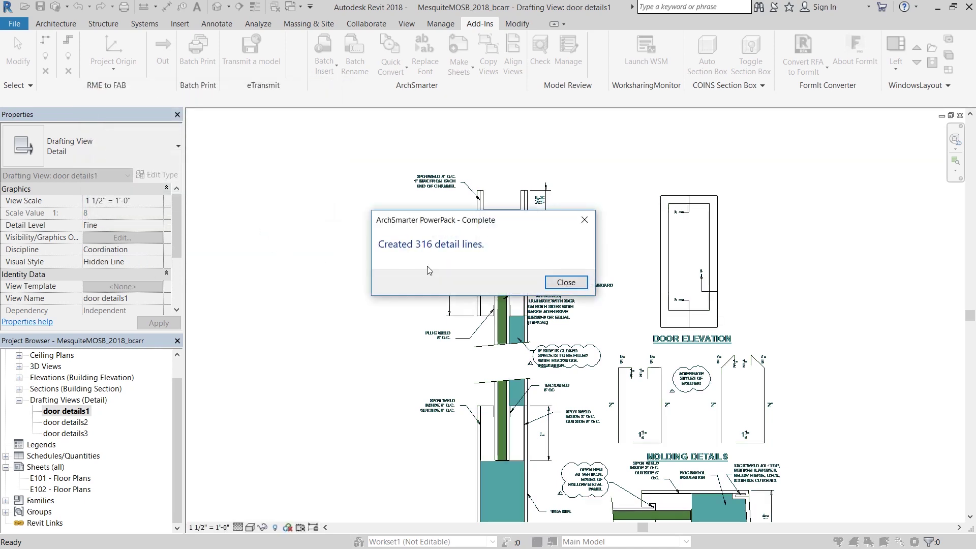
left_click(564, 282)
Step: Delete the imported door details1 DWG that lies beneath the quick-converted detail lines
scroll(486, 209, "up", 3)
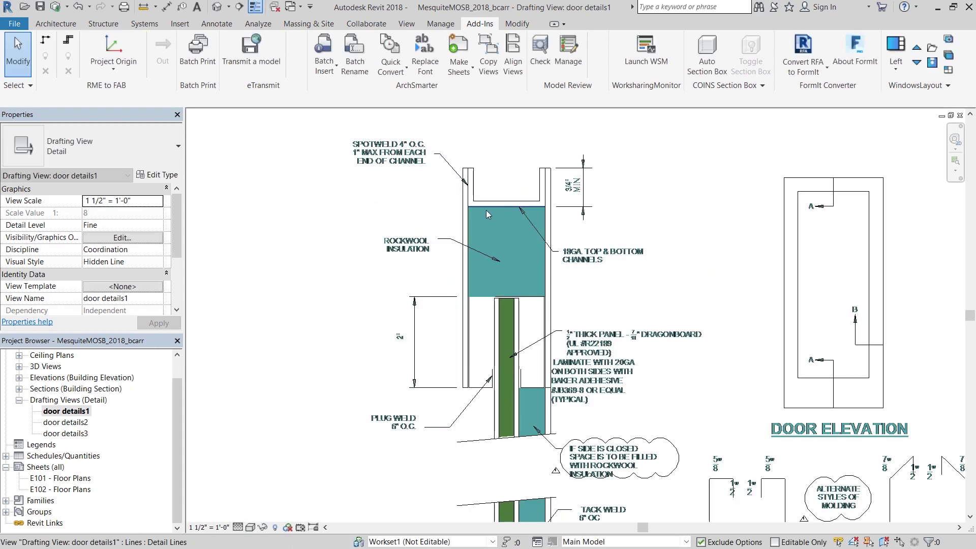
left_click(497, 199)
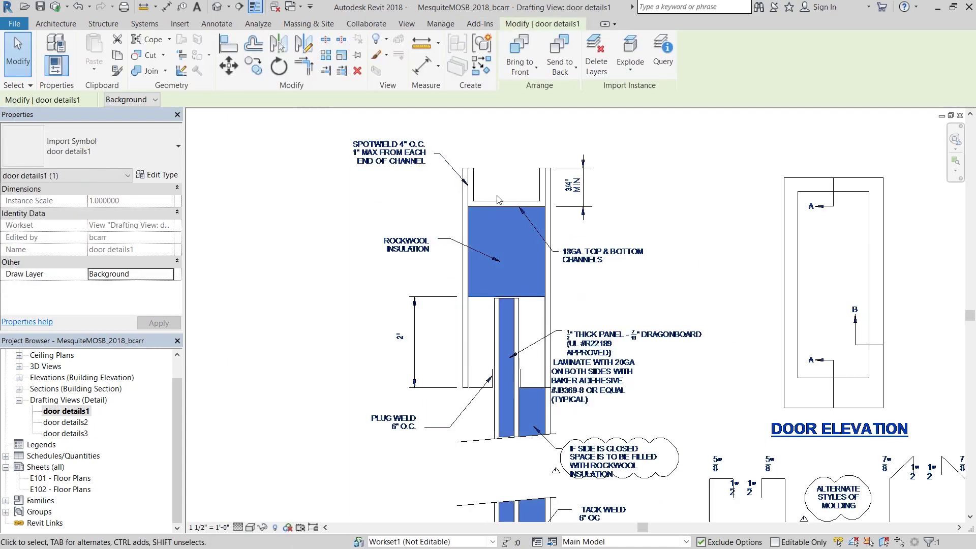
key("Delete")
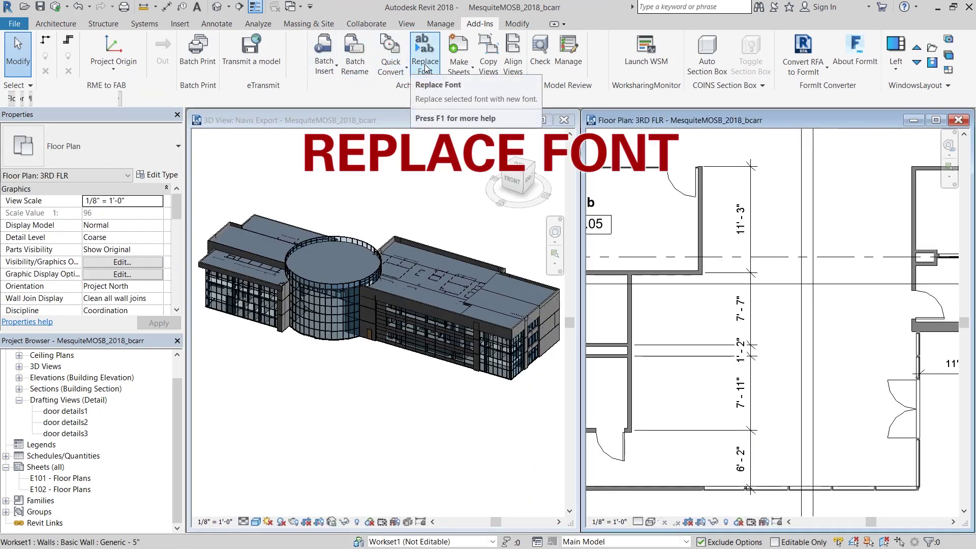
Step: Replace the Arial font with Times New Roman for text notes, labels and dimensions in the model file, and inspect the 3RD FLR dimensions
left_click(425, 64)
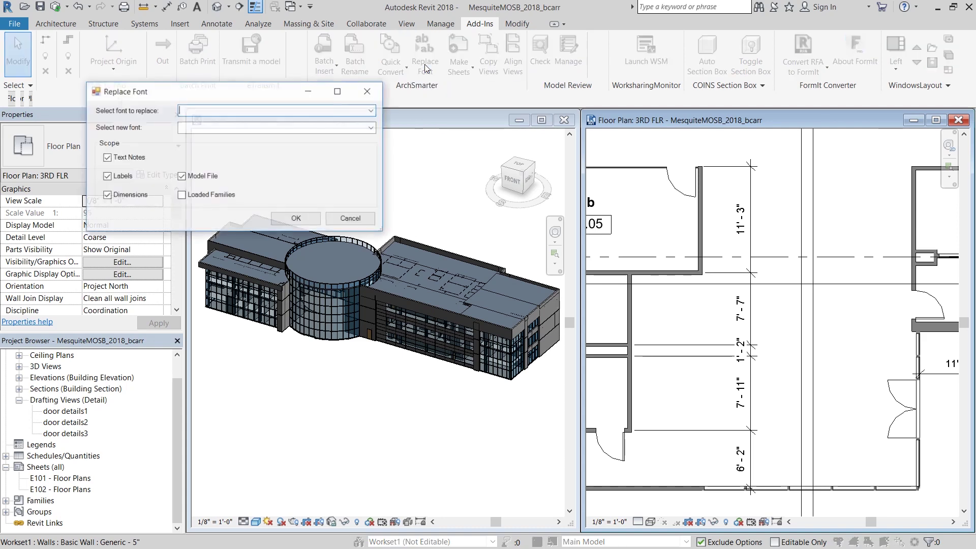
left_click(373, 110)
left_click(366, 119)
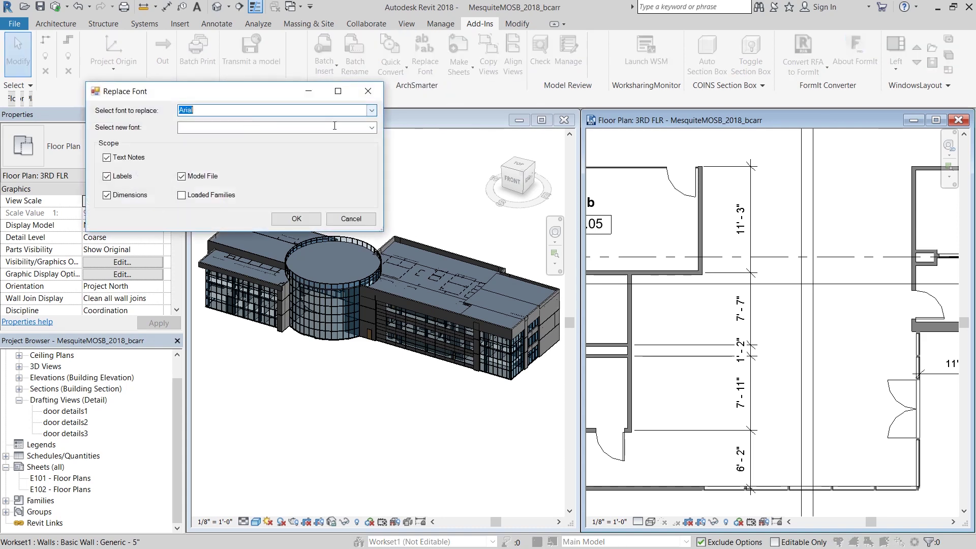
left_click(372, 128)
left_click_drag(371, 156, 362, 349)
left_click(245, 318)
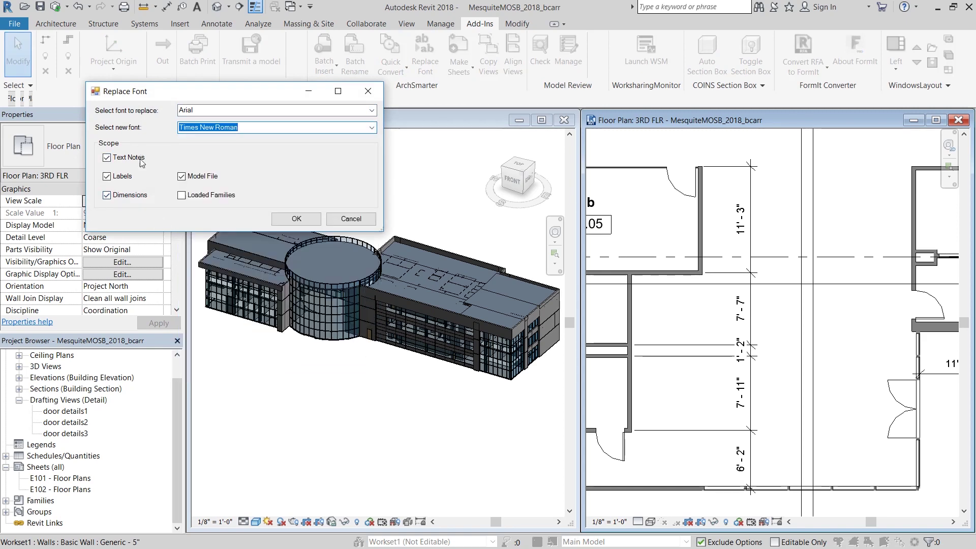
left_click(303, 219)
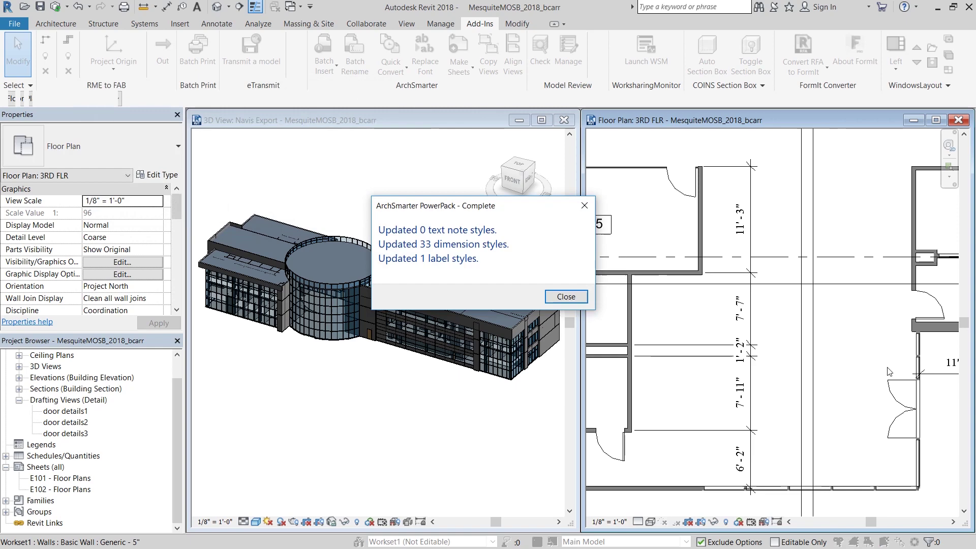
left_click(554, 299)
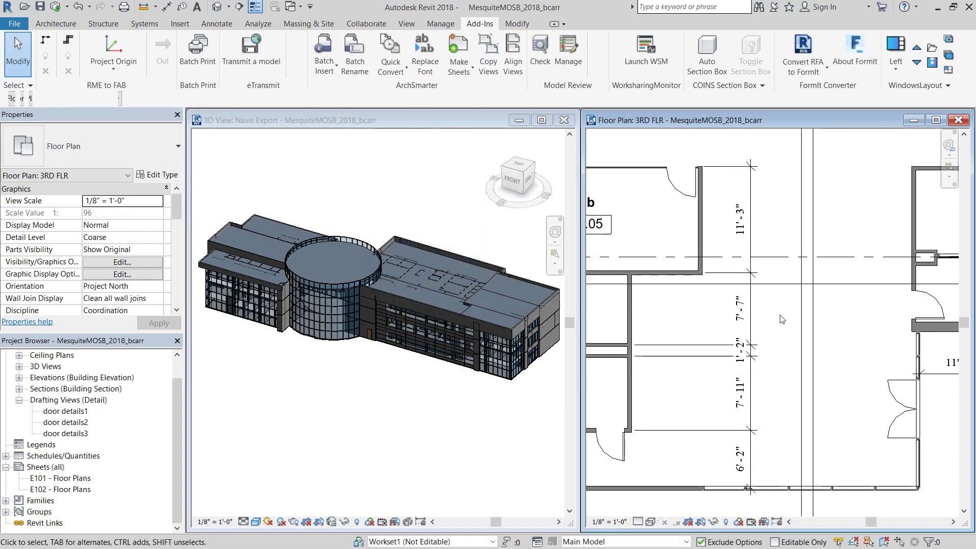
scroll(757, 207, "up", 4)
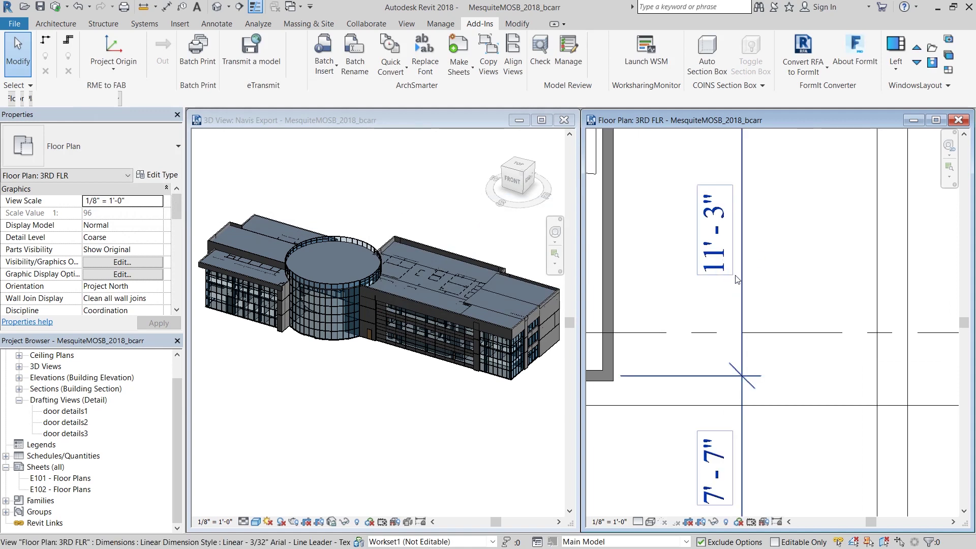
scroll(740, 248, "down", 3)
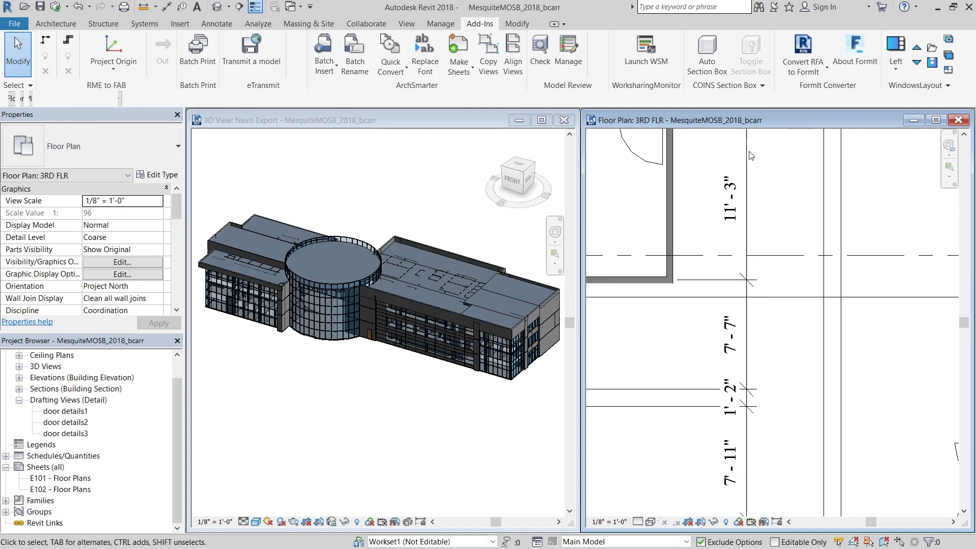
scroll(741, 248, "up", 2)
scroll(740, 248, "down", 2)
Step: Create a default CSV file from the Make Sheets tool and widen its Sheet Name column in Excel
left_click(533, 152)
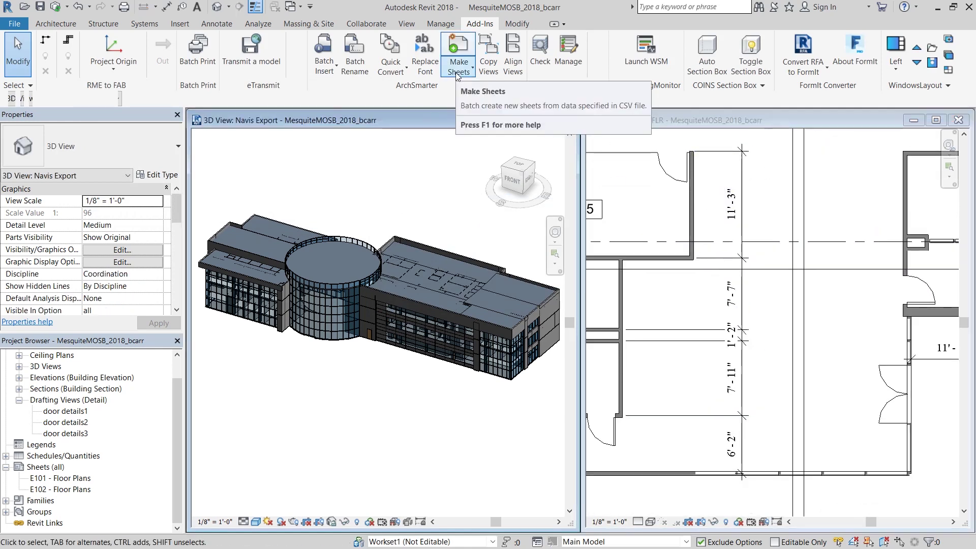
left_click(458, 71)
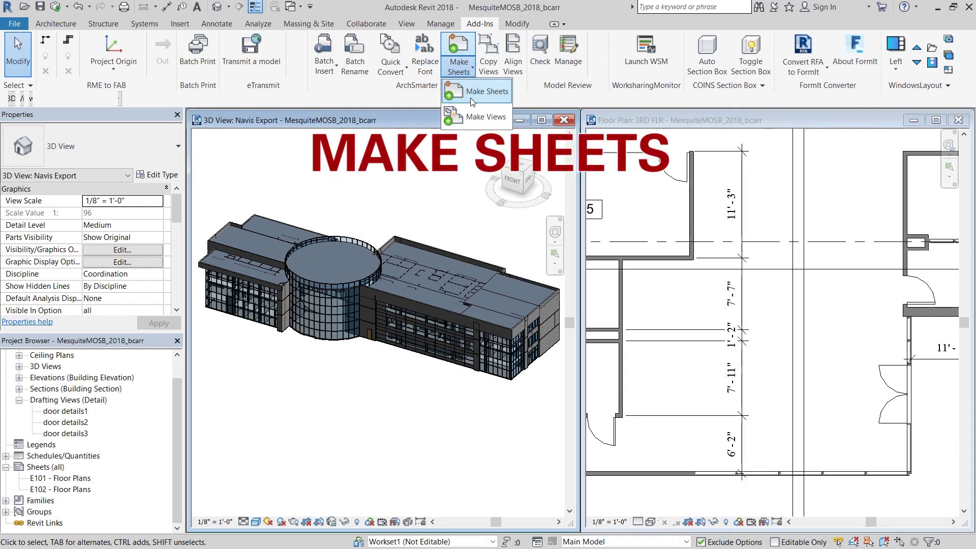
left_click(471, 92)
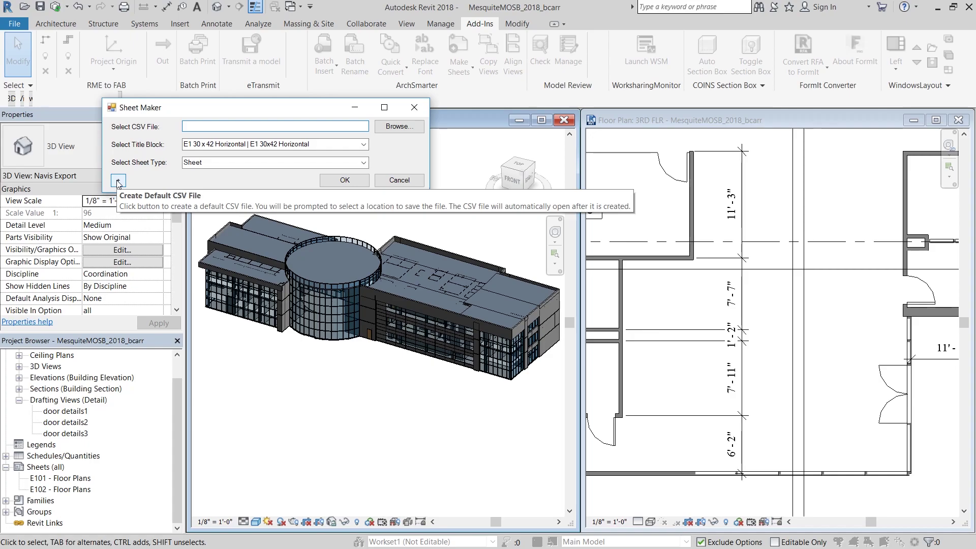
left_click(118, 181)
key("Return")
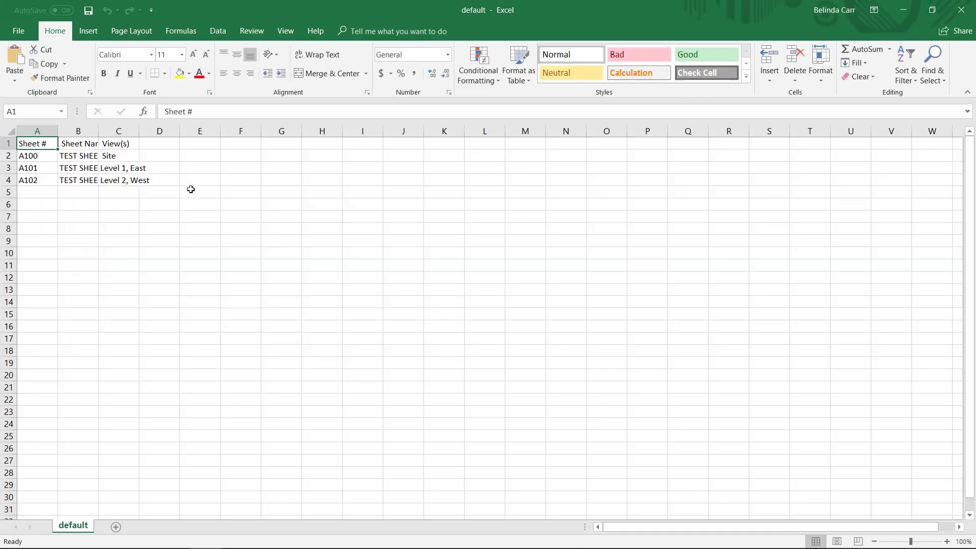
left_click_drag(98, 133, 148, 135)
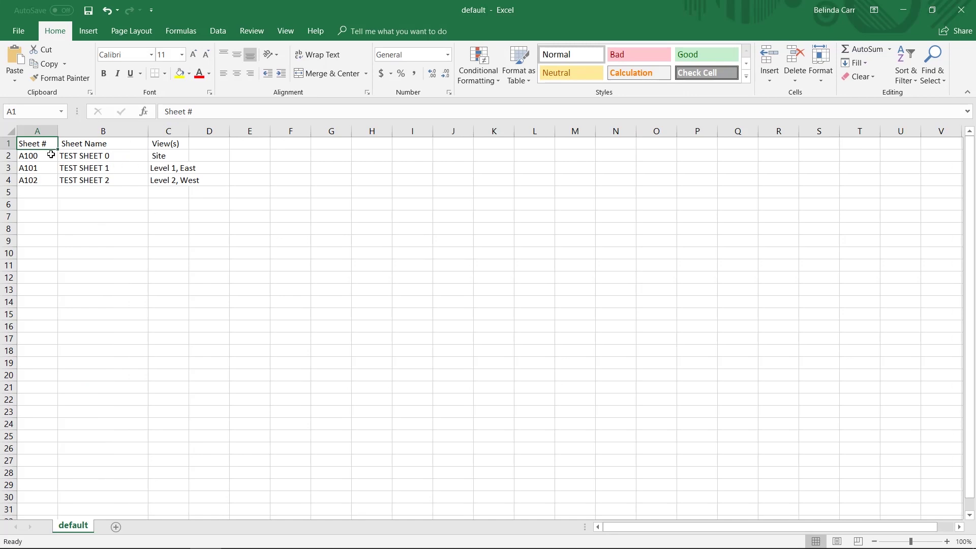
Step: Set the views in the CSV to 2ND FLR for A100, 3RD FLR for A101 and ATRIUM ROOF for A102
left_click(165, 160)
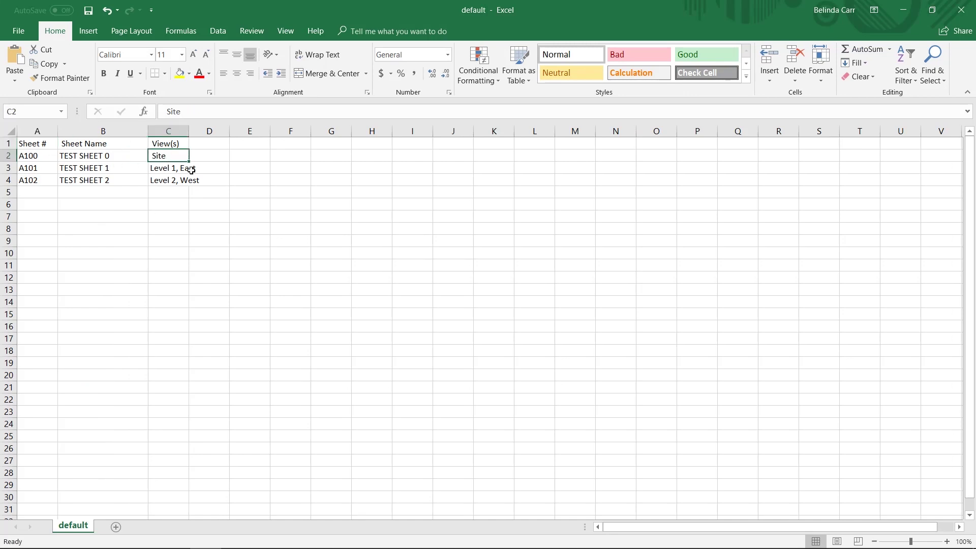
type("2")
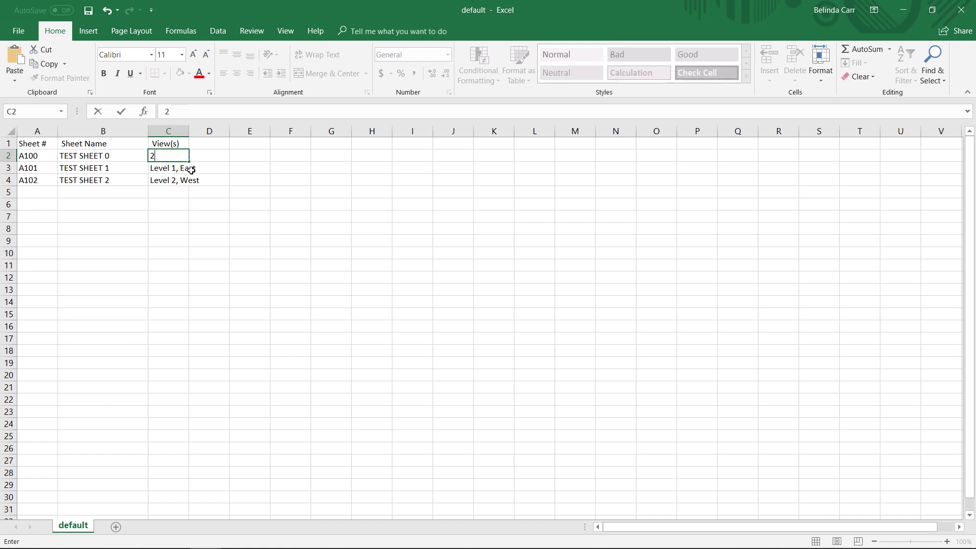
type("ND FLR")
key("Tab")
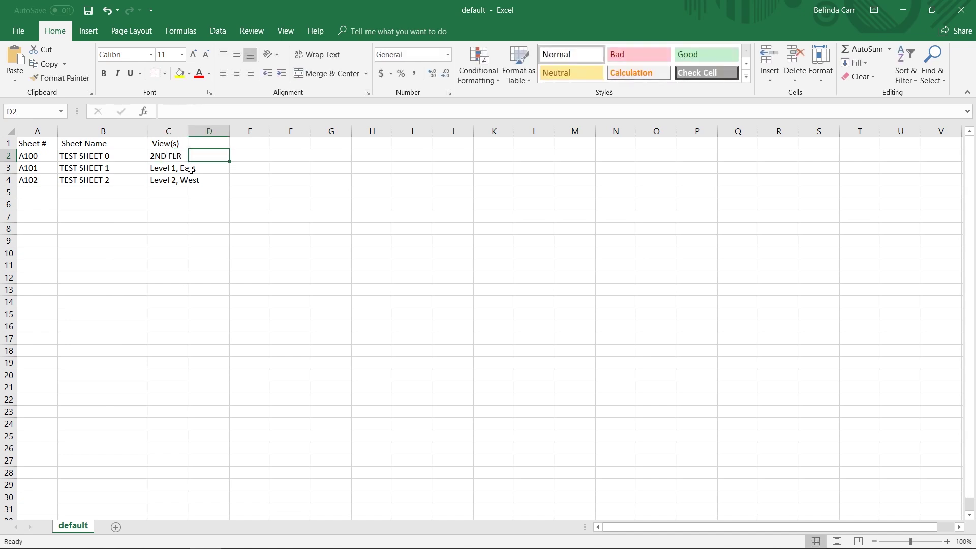
key("Left")
key("Down")
type("3R")
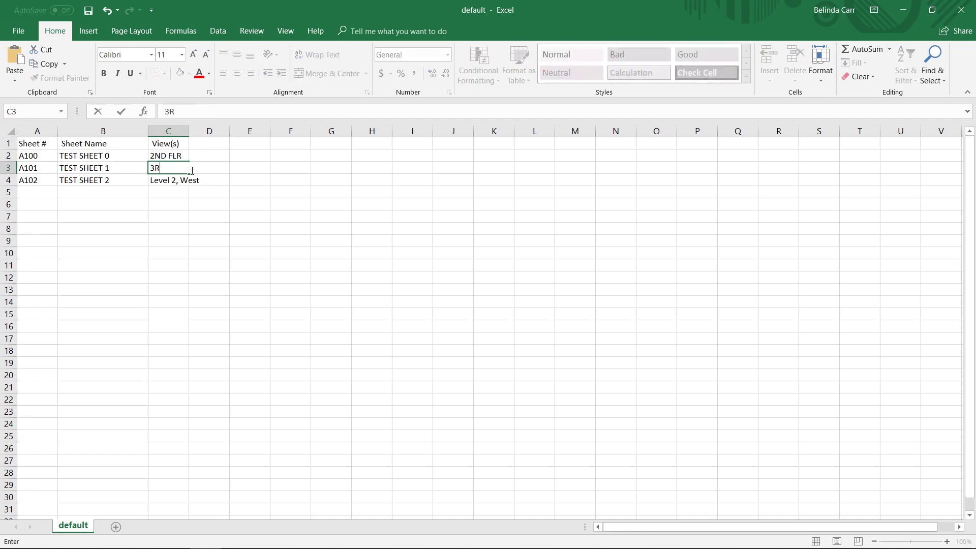
key("Return")
type("ATR")
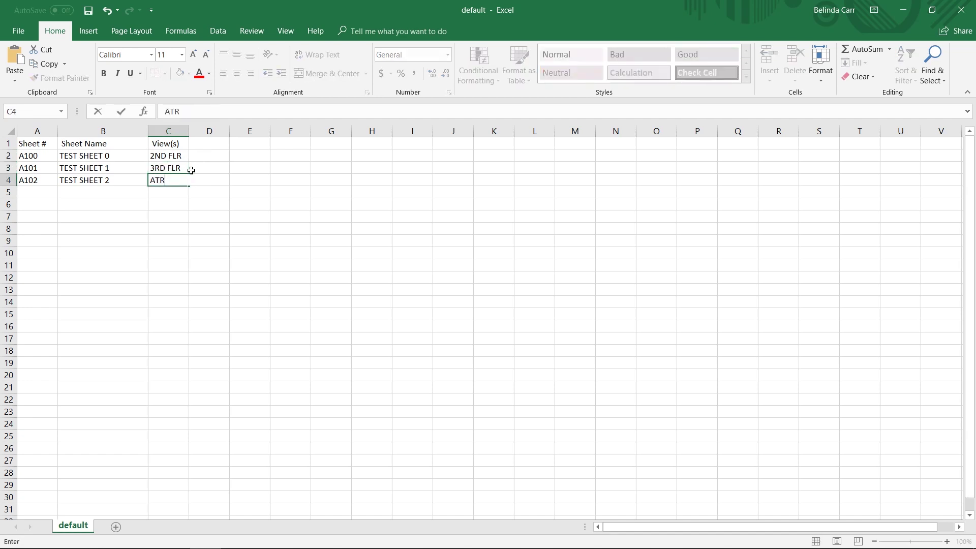
type("IUM ROOF")
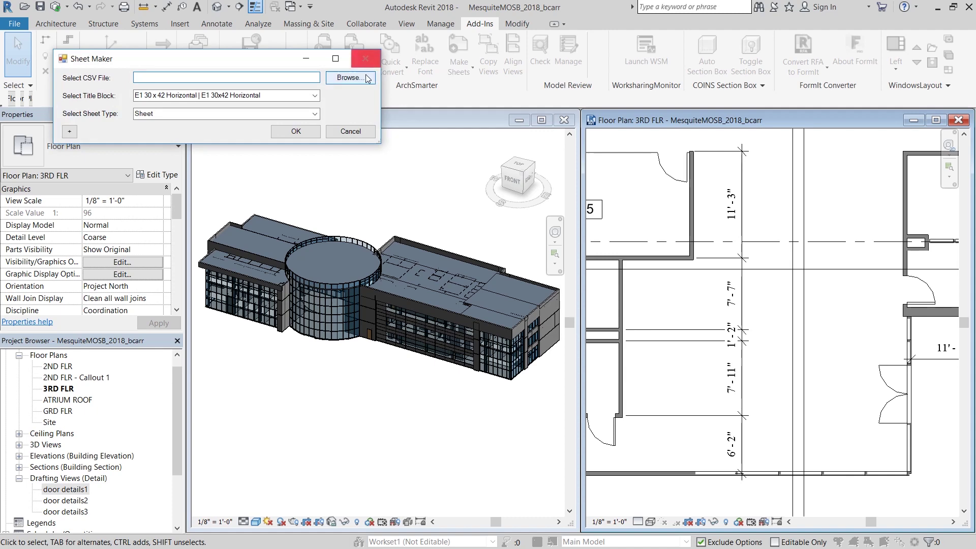
Step: Make the sheets from default.csv on the Desktop with the E1 30 x 42 Horizontal title block, and check A100 to A102 in the project
left_click(339, 77)
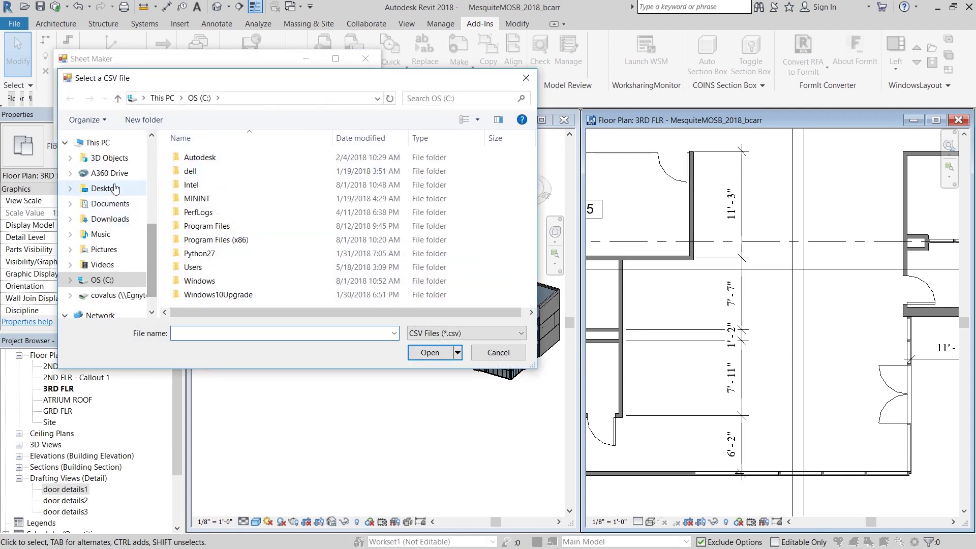
left_click(116, 189)
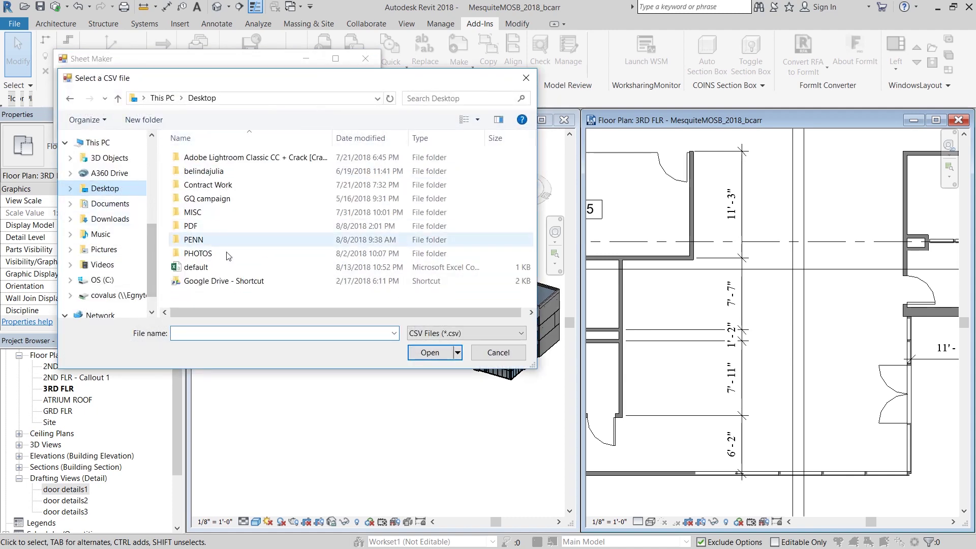
double_click(192, 268)
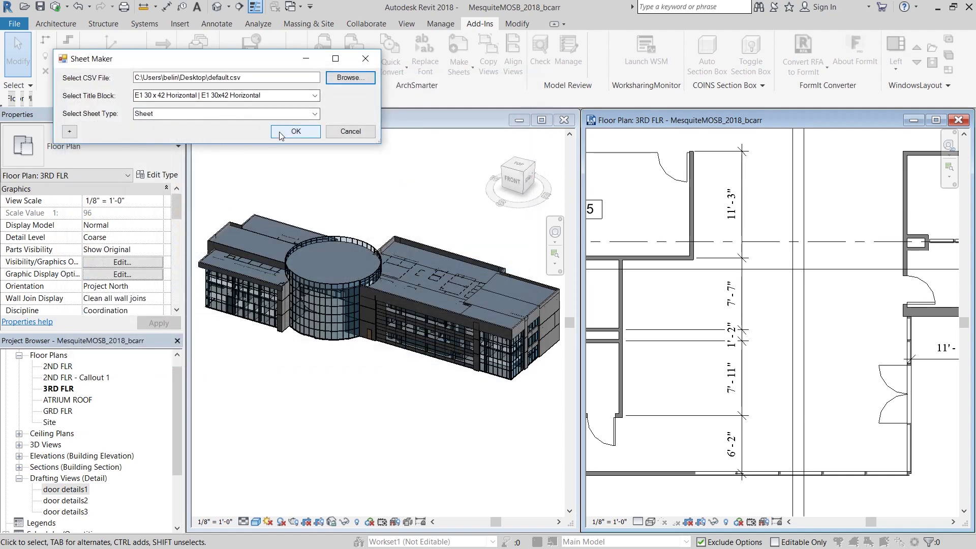
left_click(314, 114)
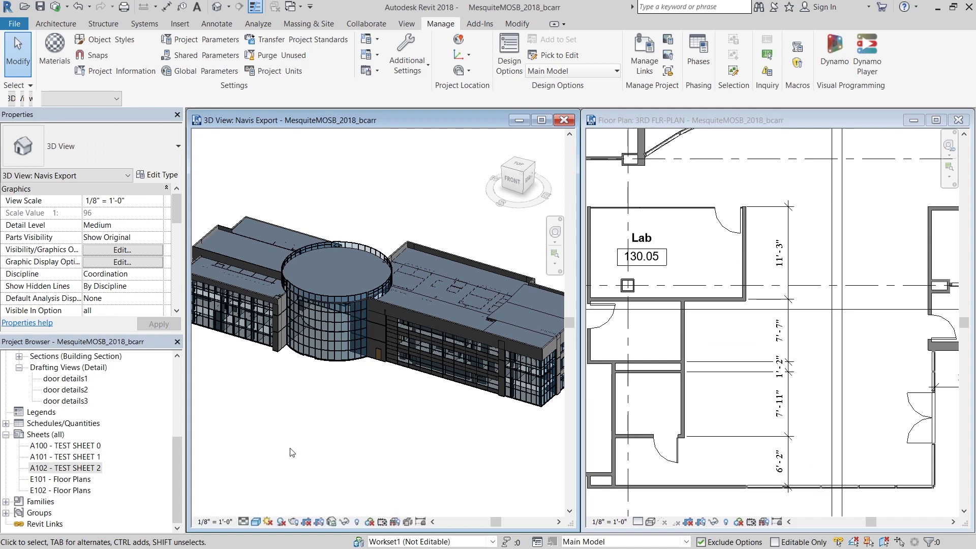
left_click(71, 445)
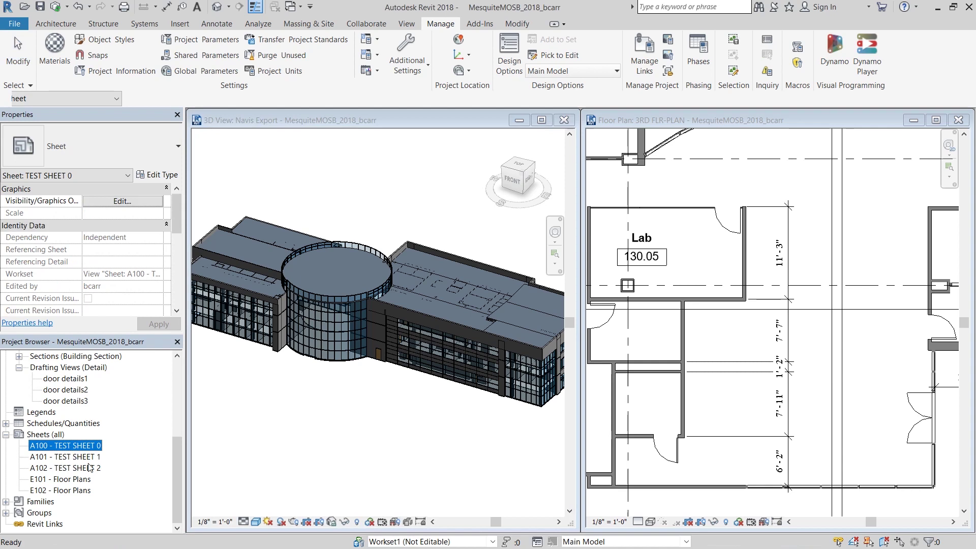
left_click(90, 468, "shift")
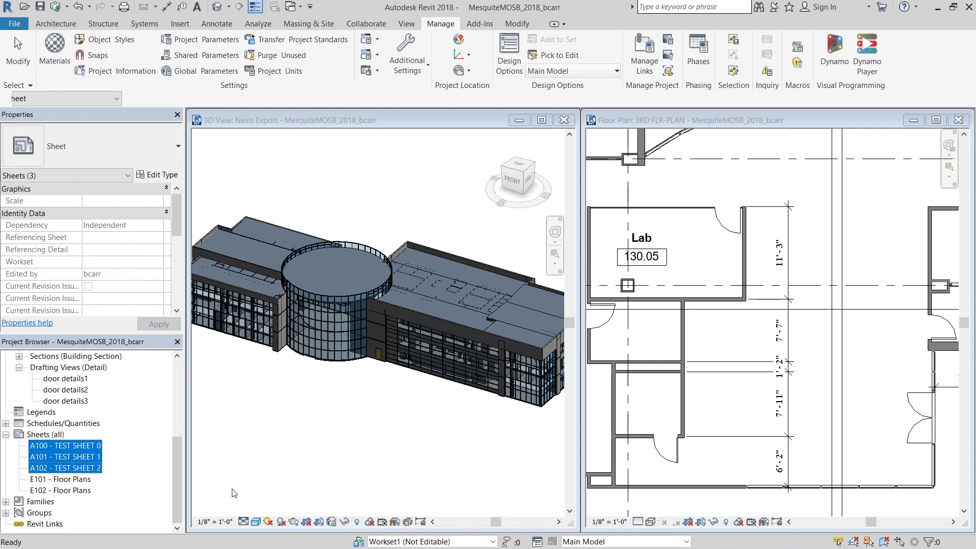
left_click(317, 424)
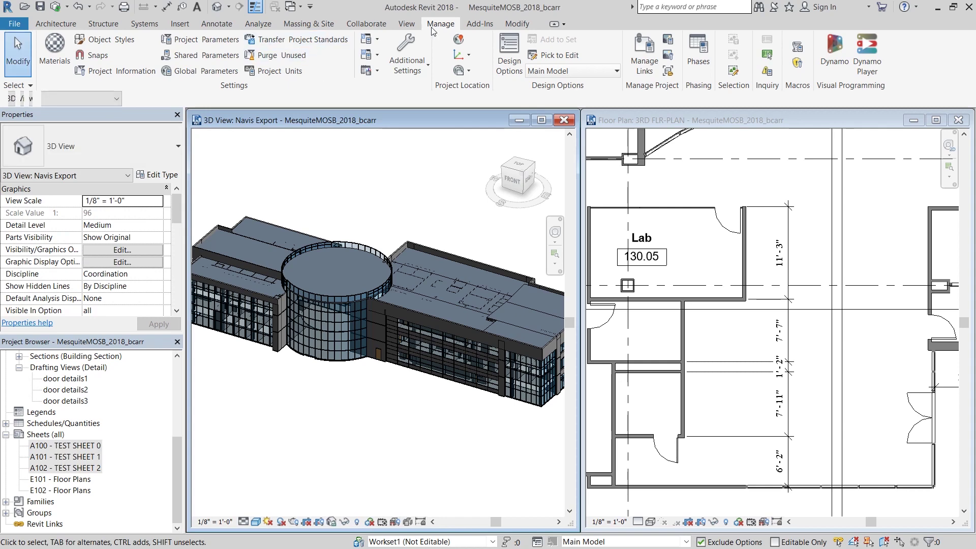
Step: Make ceiling plan views for the 2ND FLR and 3RD FLR levels without a view template or design option, and check them in the project
left_click(472, 22)
left_click(471, 69)
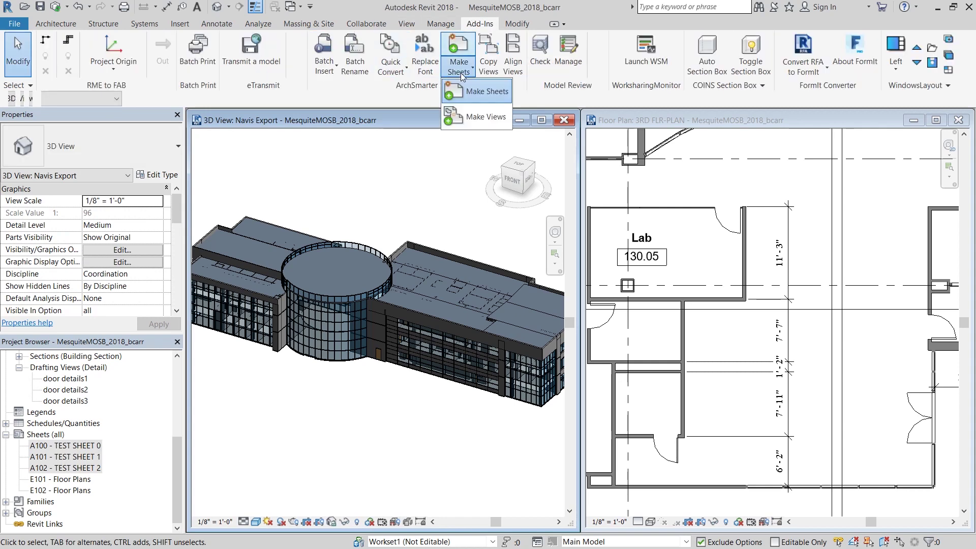
left_click(481, 122)
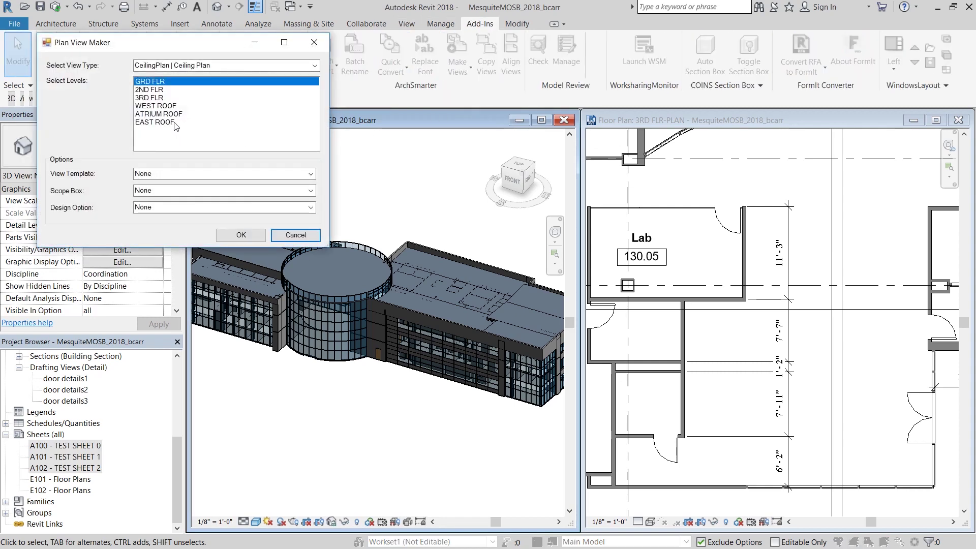
left_click(310, 174)
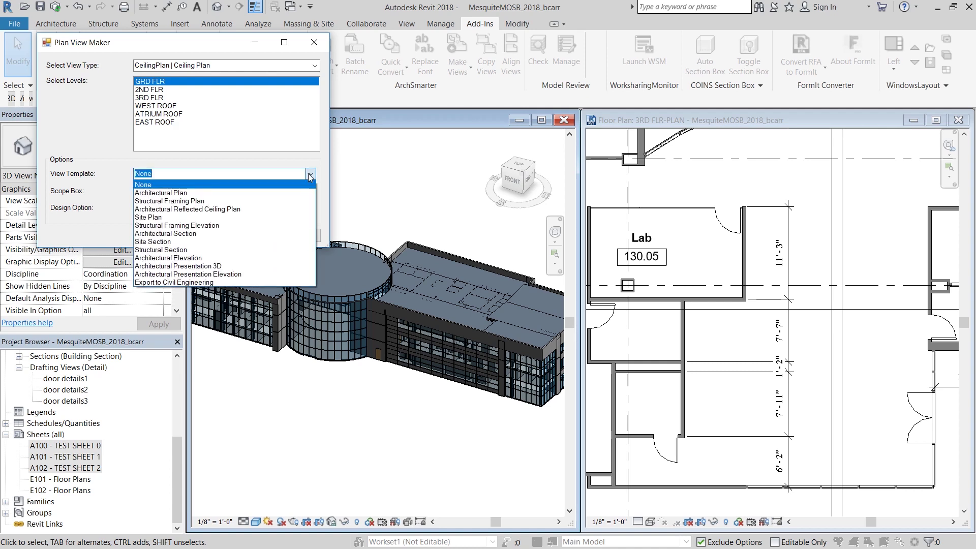
left_click(309, 176)
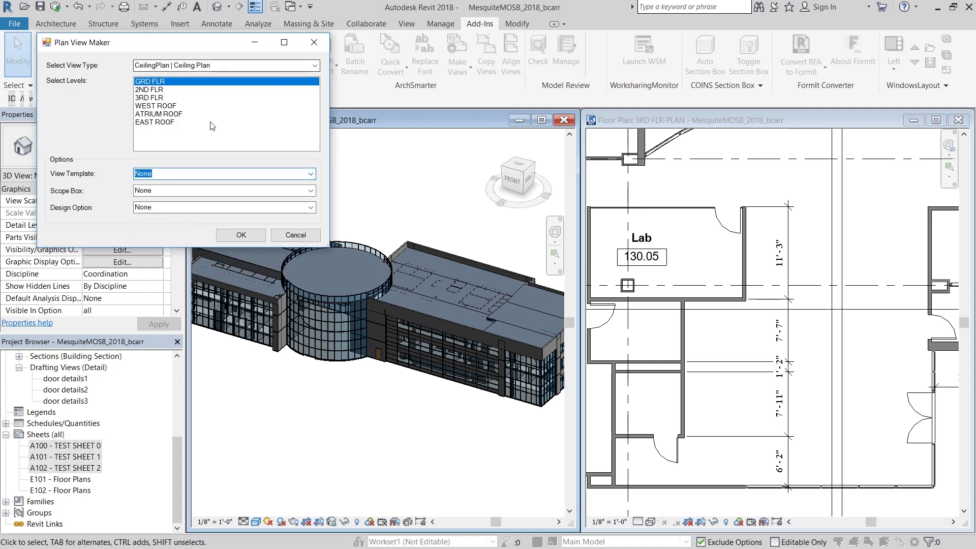
left_click(156, 90)
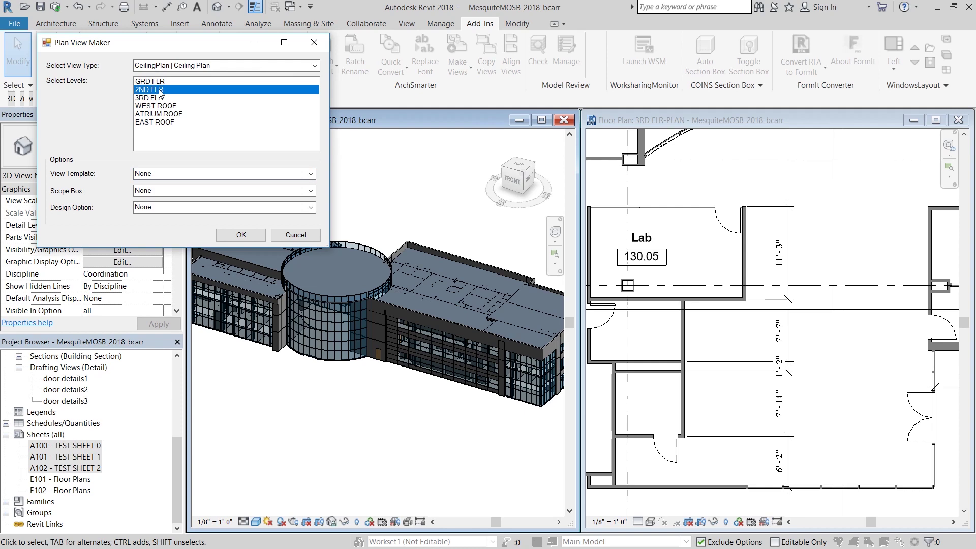
left_click(313, 206)
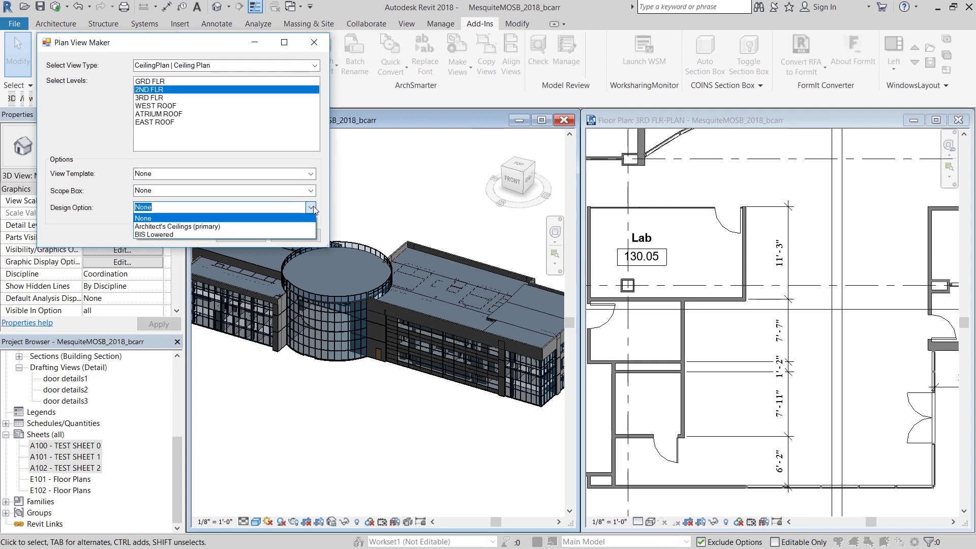
left_click(313, 206)
key("Return")
left_click(546, 295)
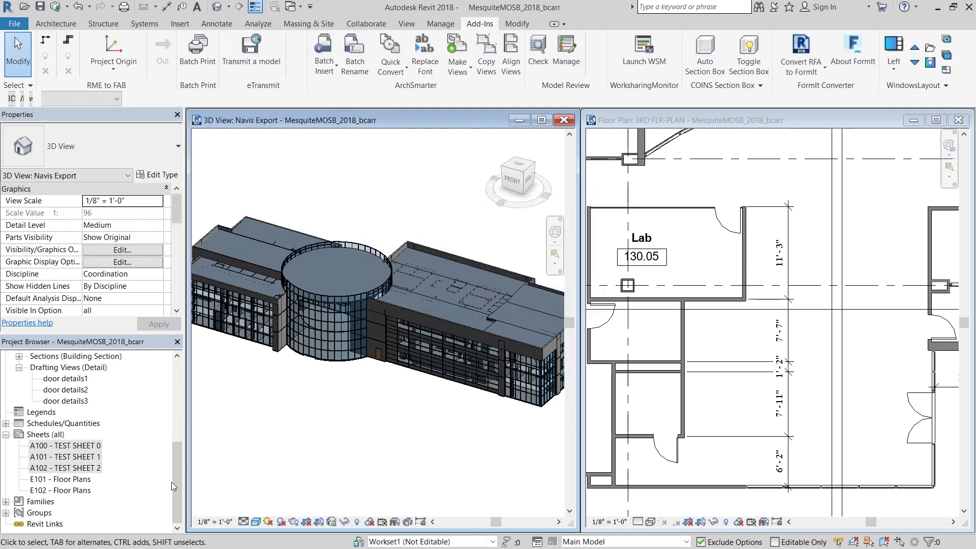
left_click_drag(172, 481, 176, 427)
double_click(82, 412)
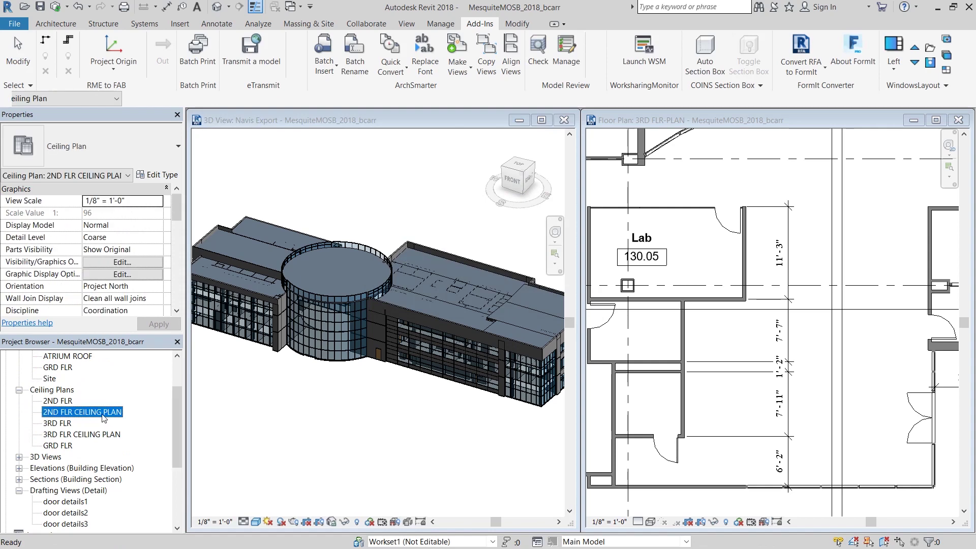
scroll(531, 261, "down", 5)
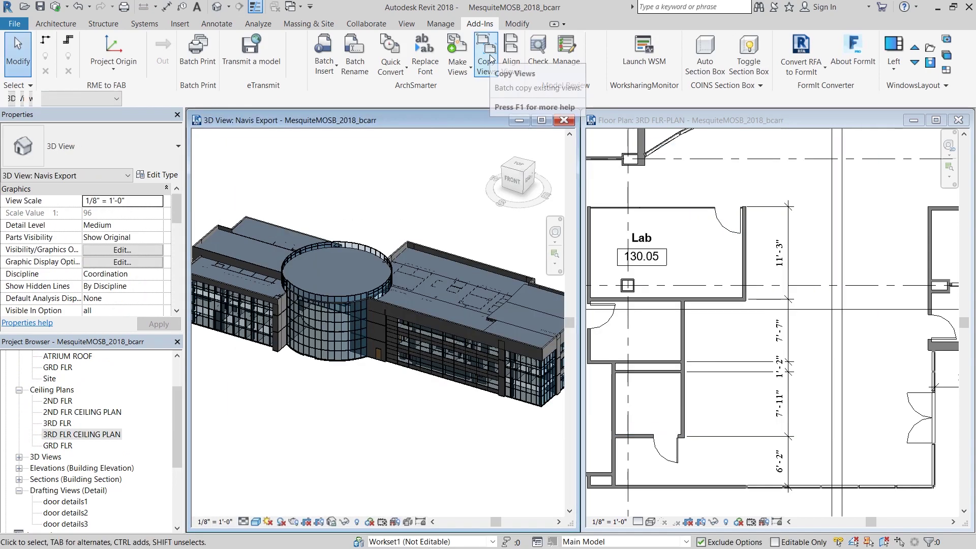
Step: Start Copy Views, enlarge its dialog and select the 2ND FLR-PLAN and 3RD FLR-PLAN floor plans for duplication
left_click(486, 56)
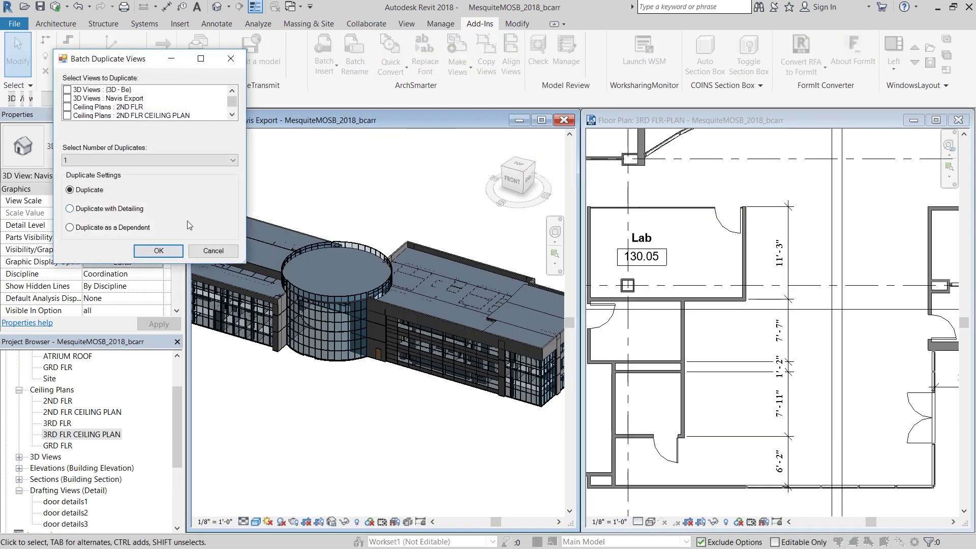
left_click_drag(244, 261, 405, 451)
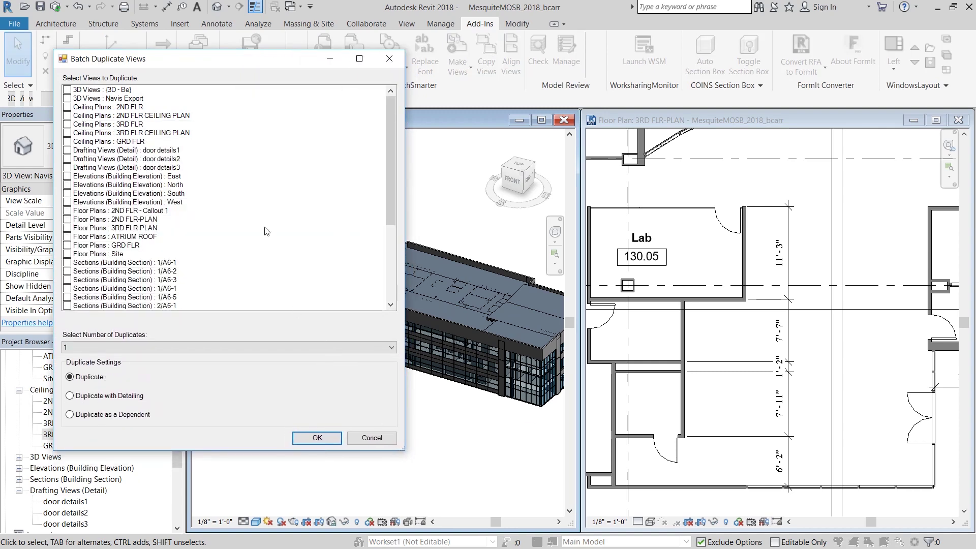
left_click_drag(198, 59, 331, 118)
left_click(289, 203)
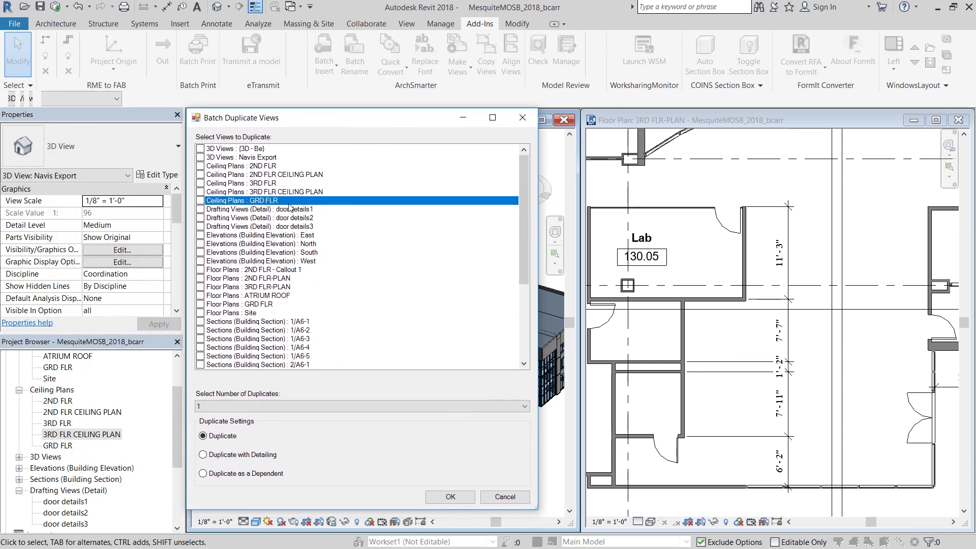
scroll(296, 222, "down", 2)
scroll(298, 222, "up", 2)
left_click(280, 281)
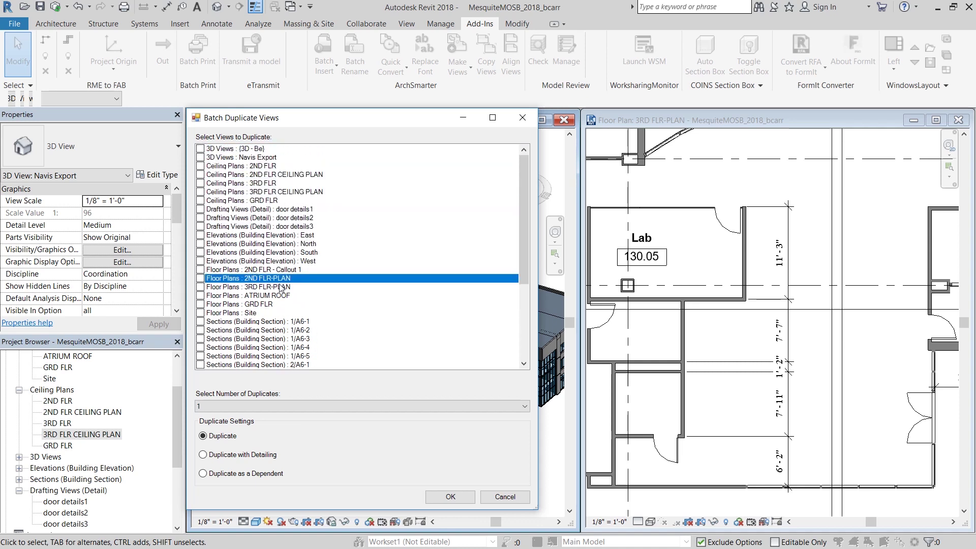
left_click(202, 287)
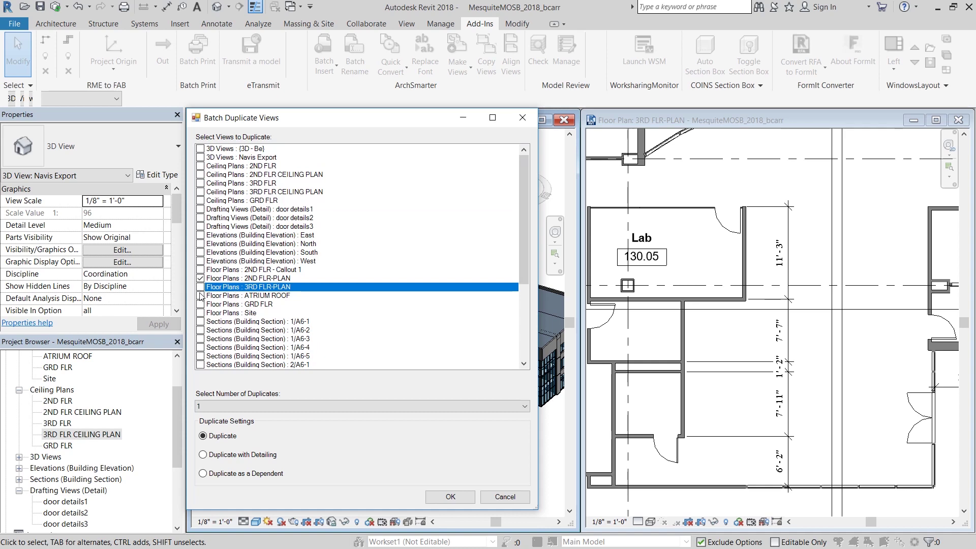
Step: Create one dependent duplicate of each selected floor plan and reveal the copies under their parent views
left_click(275, 405)
left_click(276, 405)
left_click(204, 455)
left_click(449, 497)
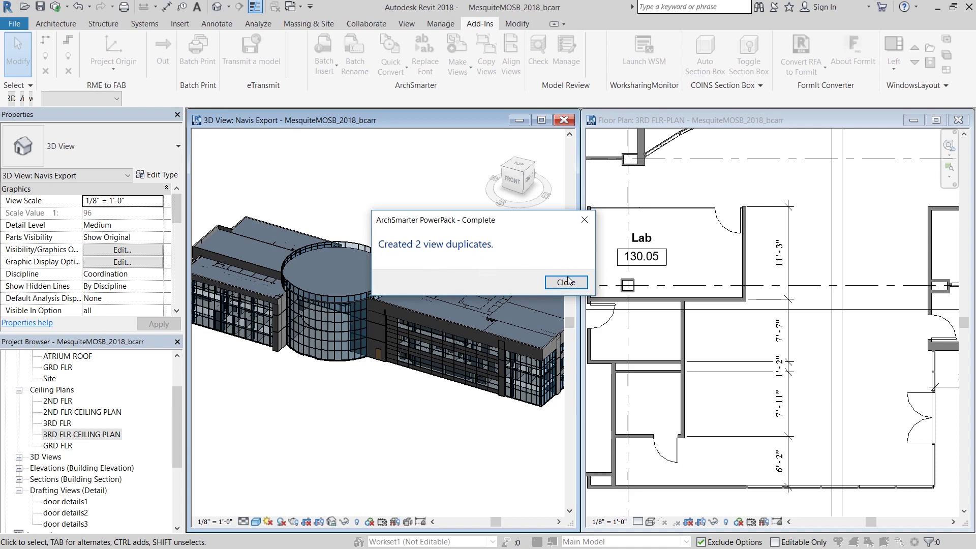
left_click(565, 282)
left_click(32, 390)
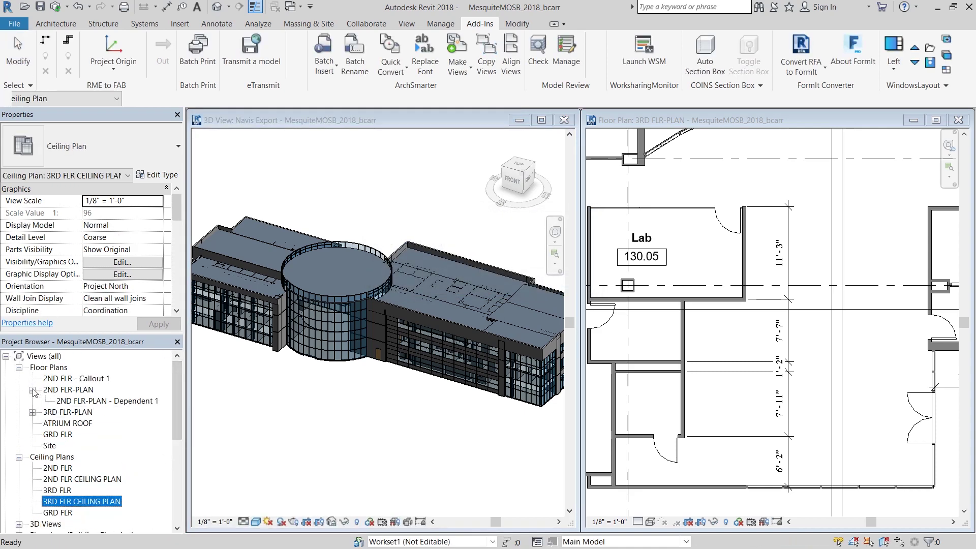
left_click(130, 401)
left_click(32, 412)
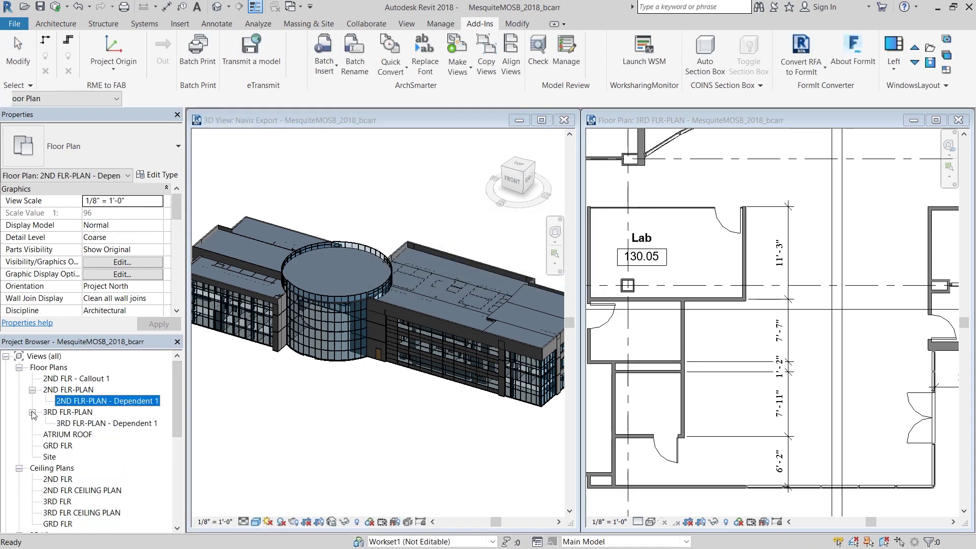
Step: Highlight the dependent copies of 2ND FLR-PLAN and 3RD FLR-PLAN together in the project to check them, then clear the selection
left_click(89, 423)
left_click(117, 402, "ctrl")
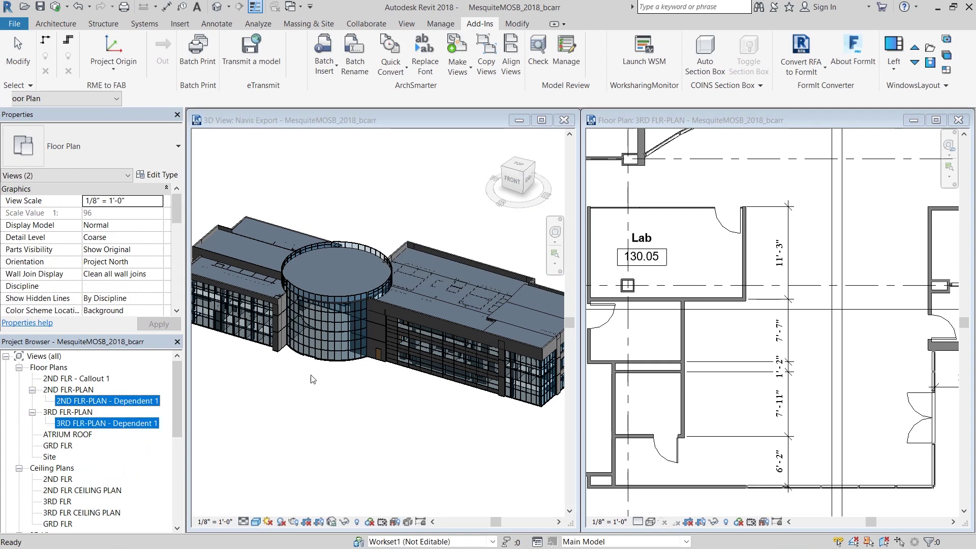
left_click(304, 403)
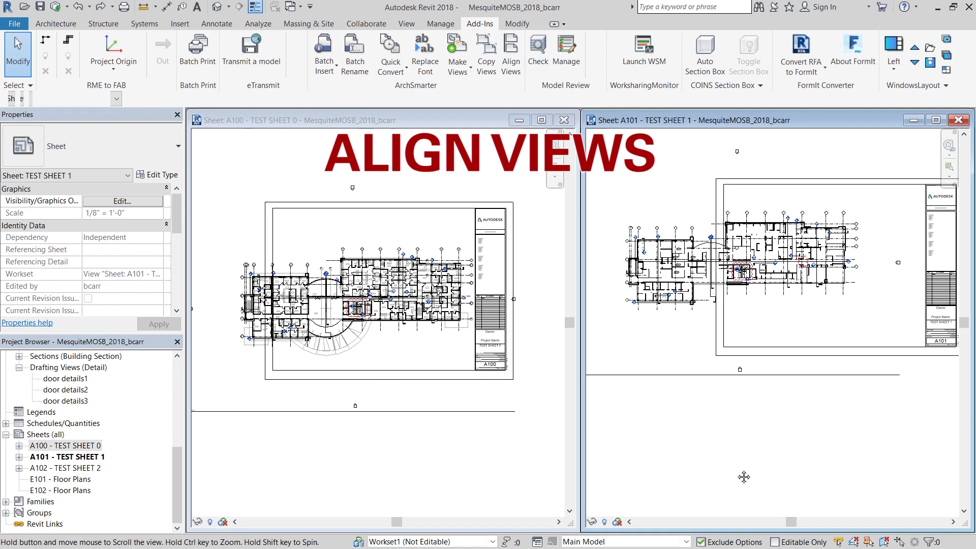
Step: Compare where the floor plans sit on sheets A100 and A101, ending with A101 as the active sheet
middle_click_drag(740, 475, 776, 464)
left_click(269, 129)
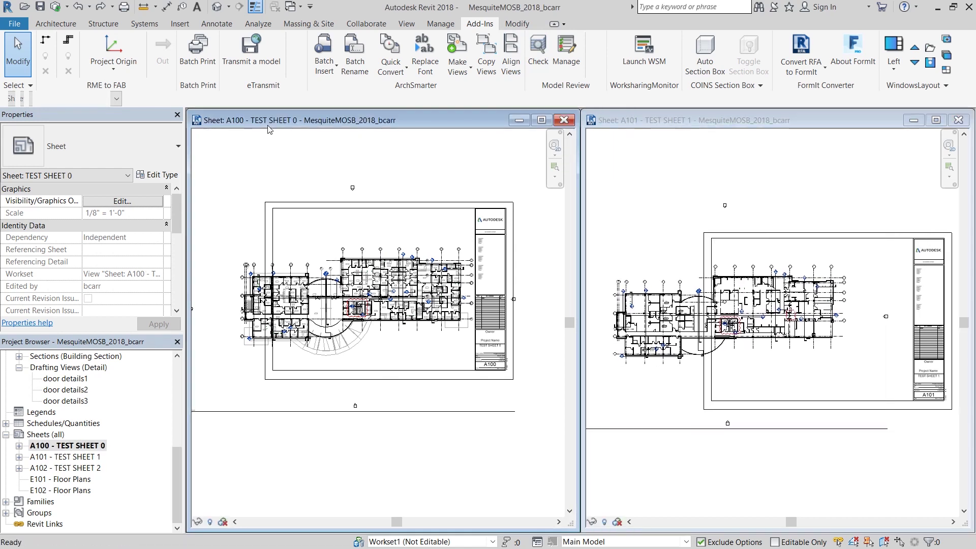
left_click(729, 119)
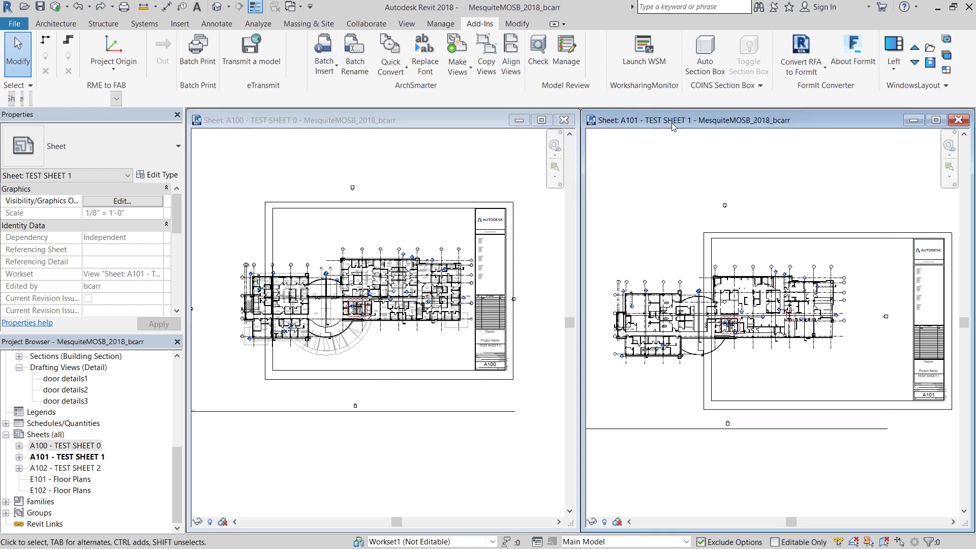
Step: Align the A101 3RD FLR-PLAN and A102 ATRIUM ROOF views to the A100 2ND FLR-PLAN master view, using Top Left as alignment point
left_click(511, 62)
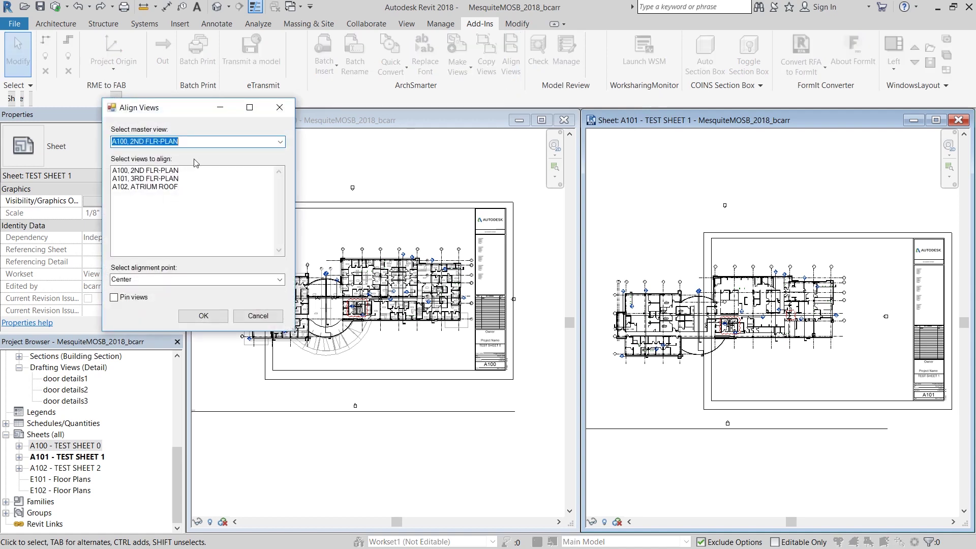
left_click_drag(173, 116, 105, 168)
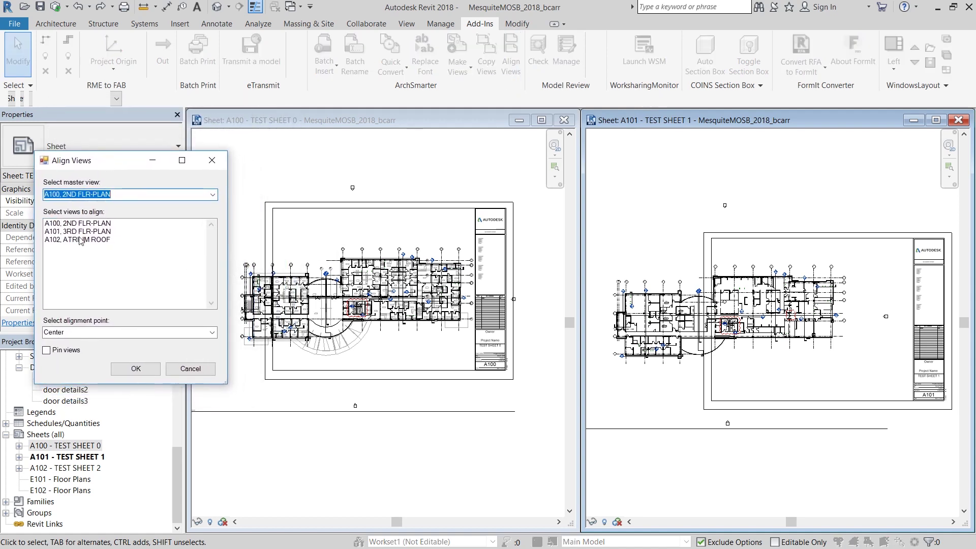
left_click_drag(55, 232, 60, 239)
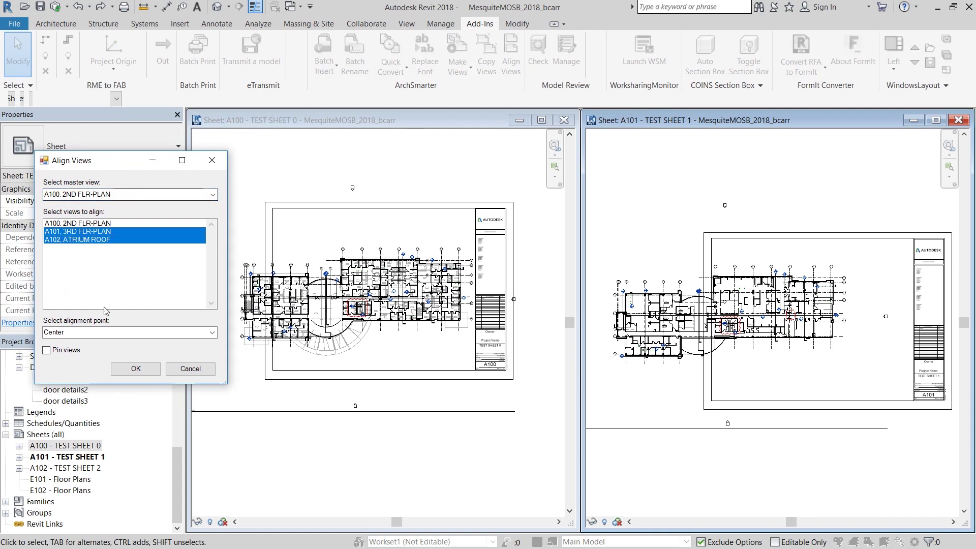
left_click(215, 335)
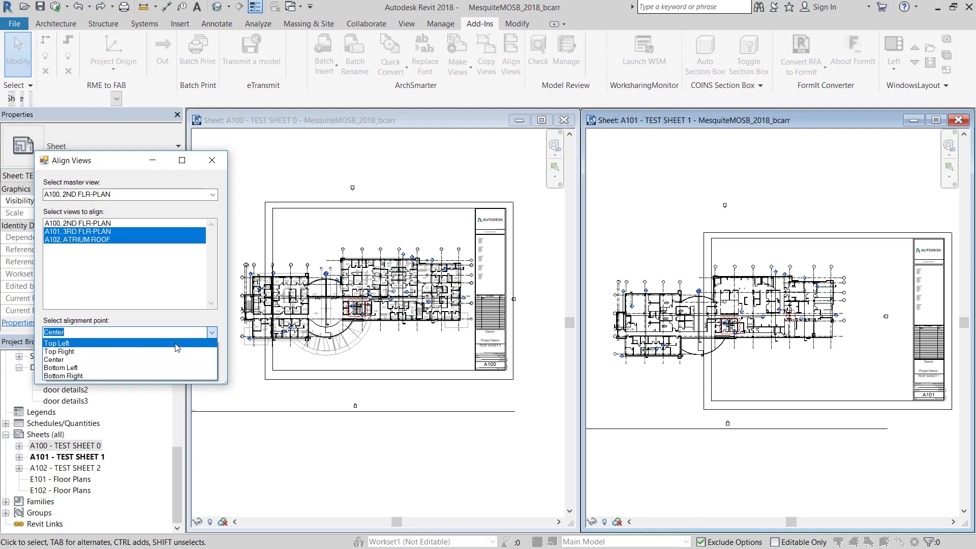
left_click(176, 343)
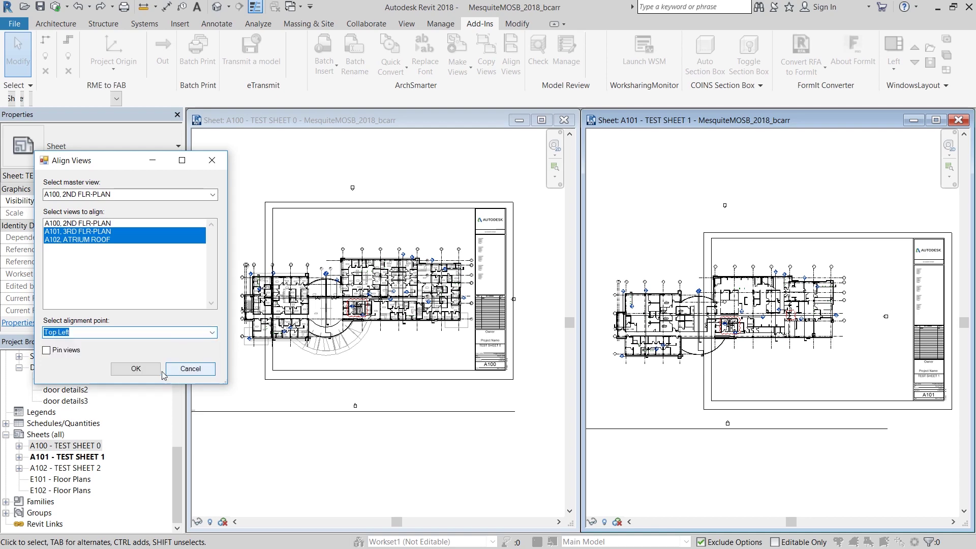
left_click(135, 371)
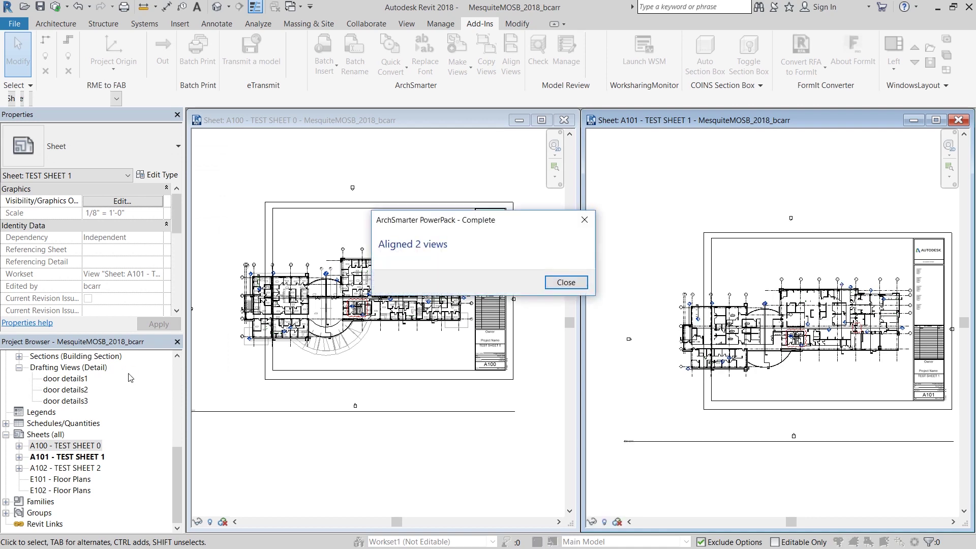
left_click(564, 282)
Step: Bring sheet A100 level with sheet A101 and check the plan alignment between the two sheets
left_click(489, 155)
middle_click_drag(493, 160, 498, 189)
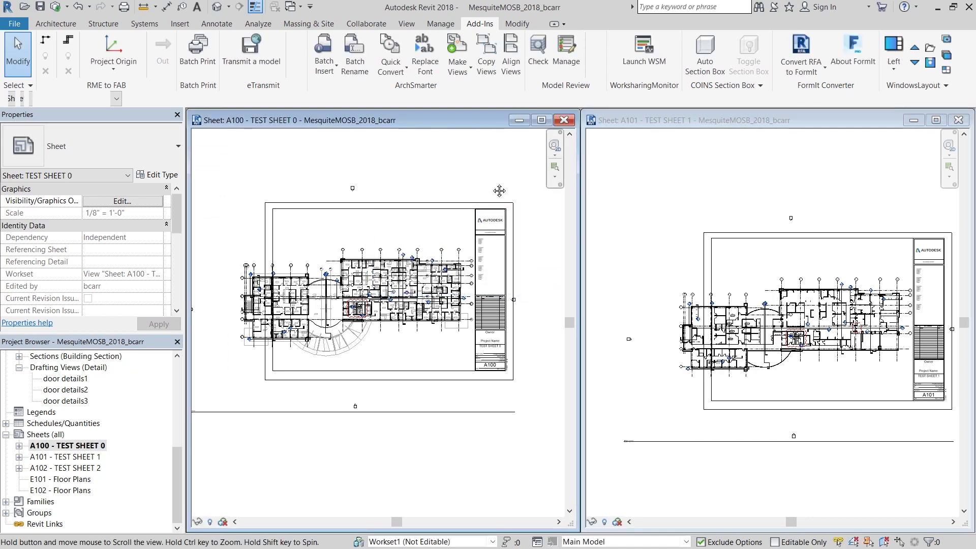
left_click(779, 340)
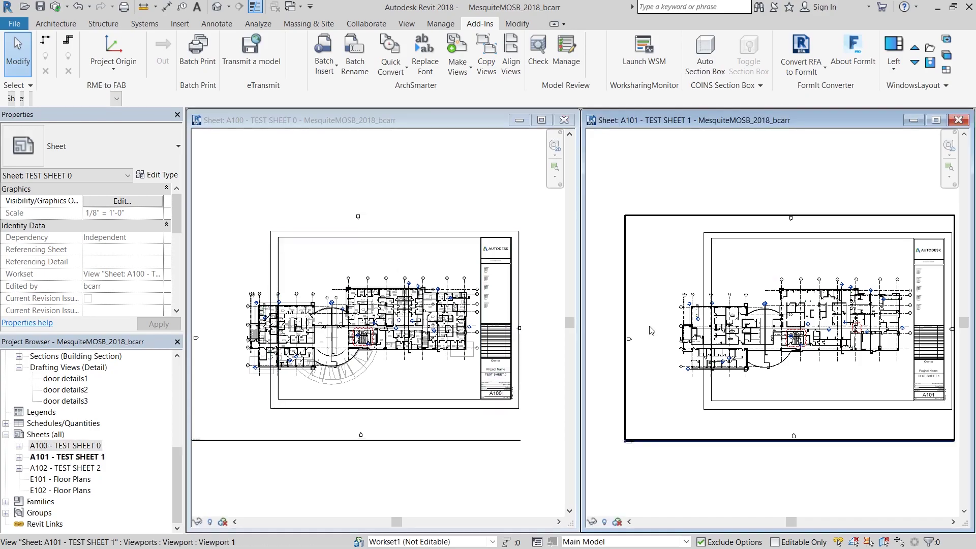